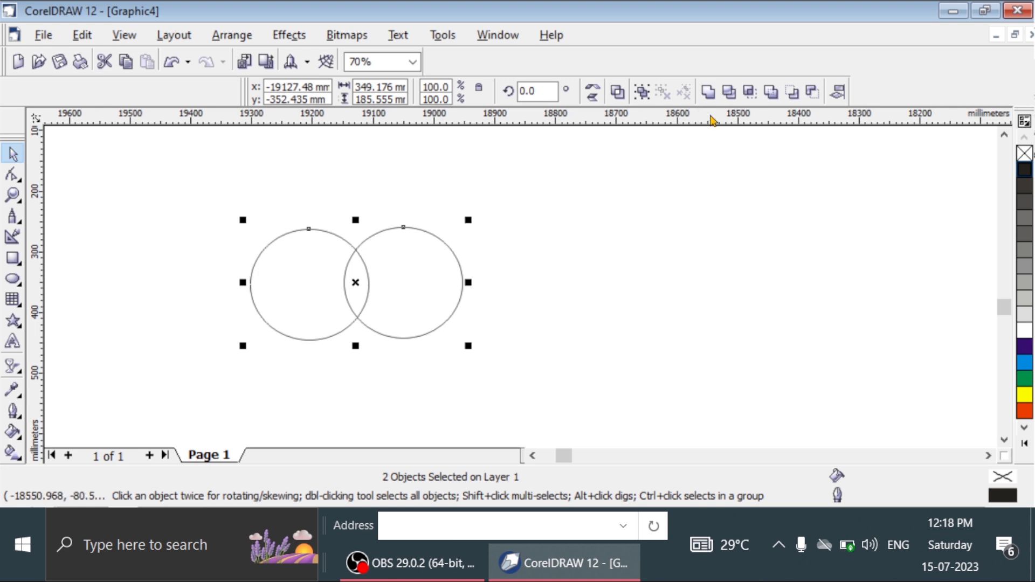
Step: Intersect the two overlapping circles, keeping only the leaf-shaped overlap, and fill it black
left_click(749, 92)
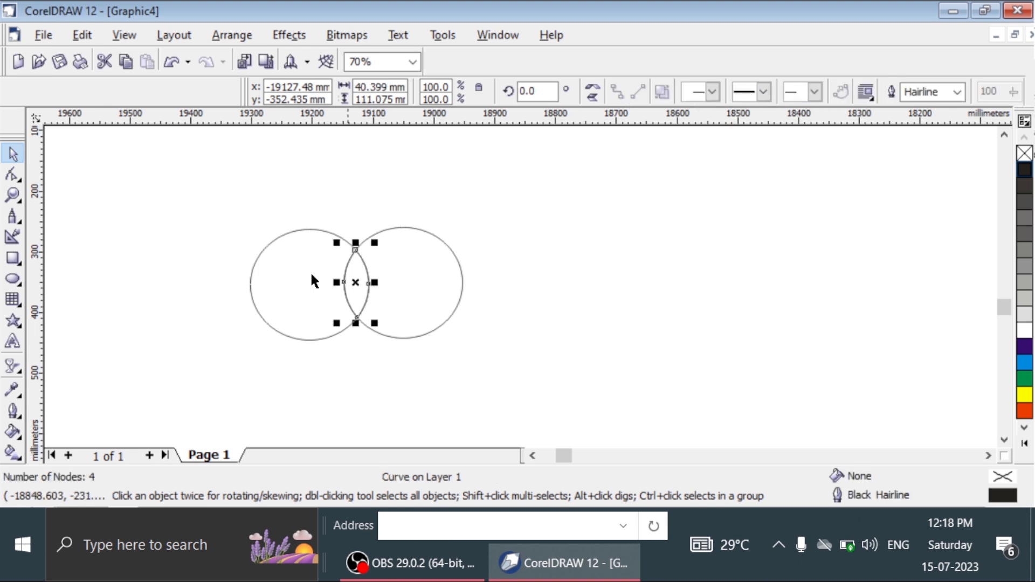
left_click(431, 283)
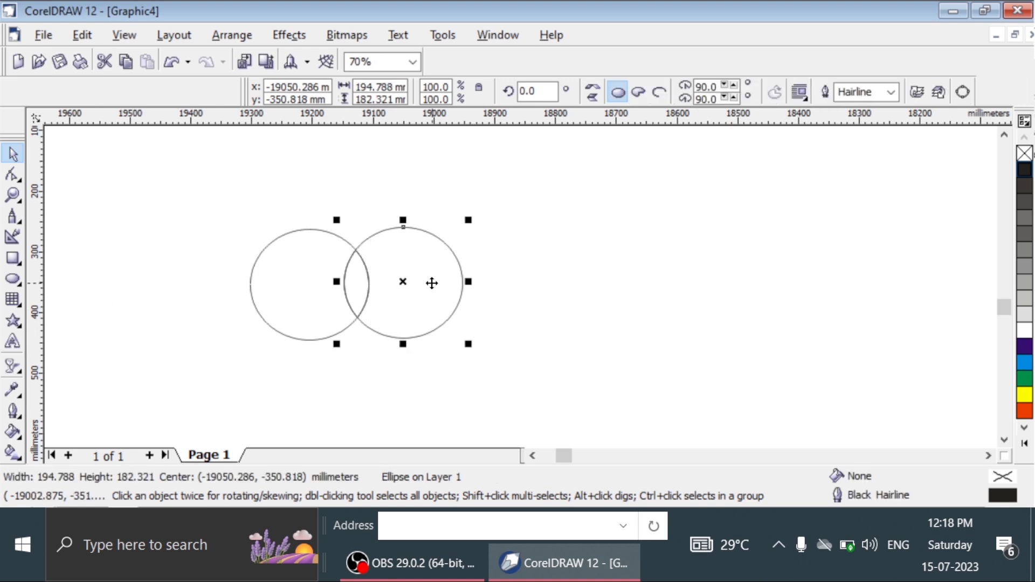
key("Delete")
left_click(262, 282)
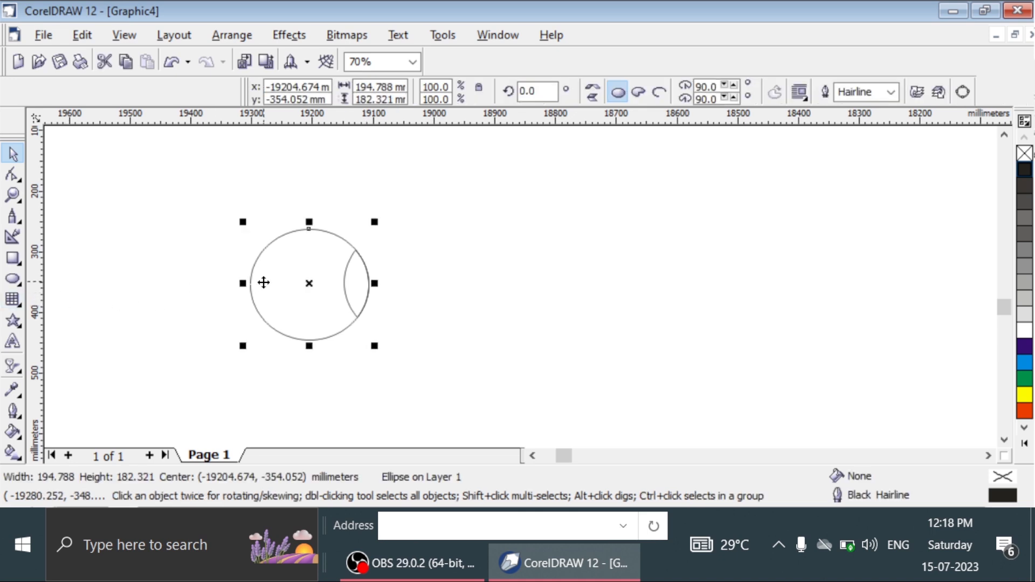
key("Delete")
left_click(346, 285)
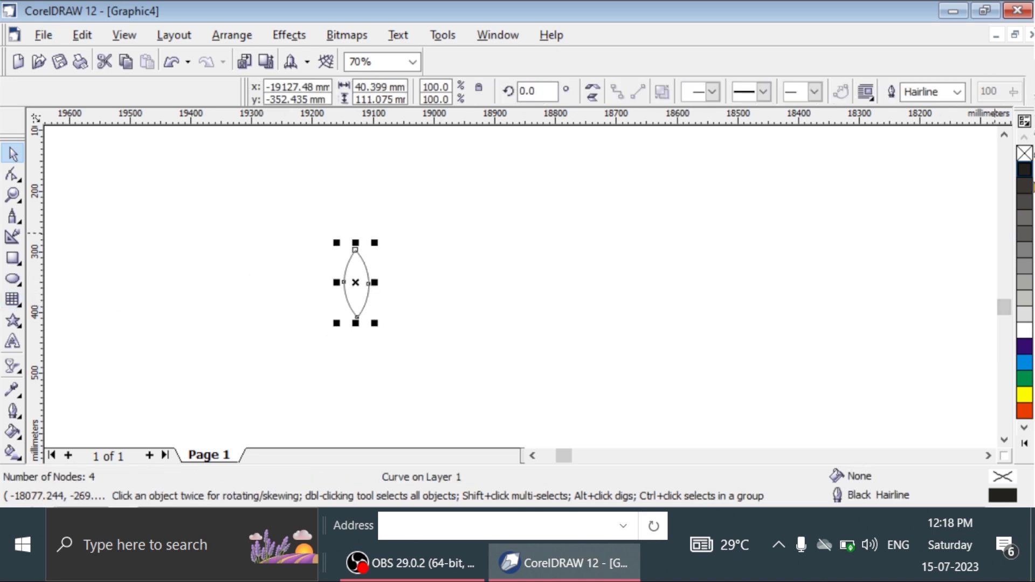
left_click(1025, 173)
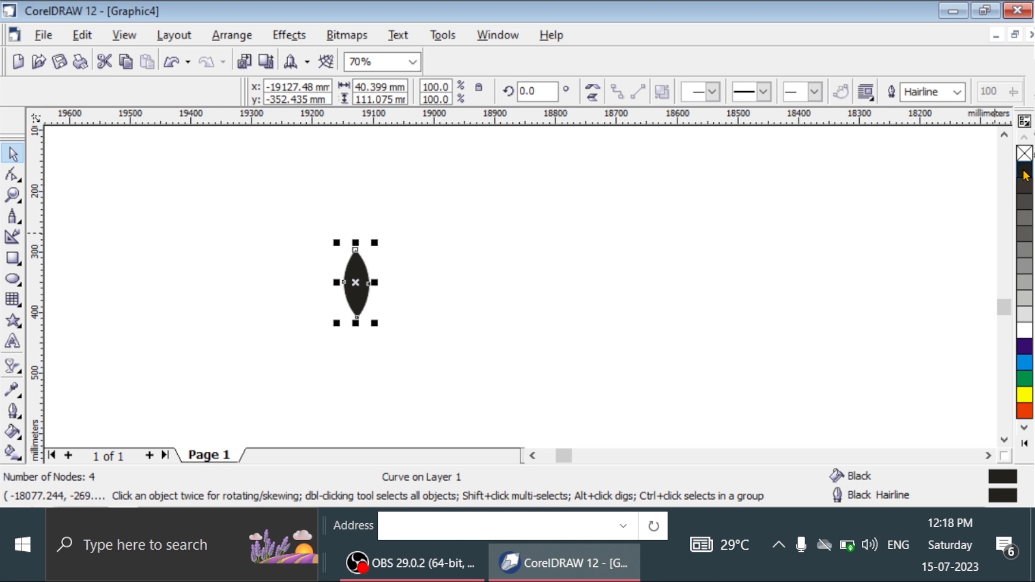
Step: Duplicate the black leaf and rotate the copy clockwise around its lower tip to about 287°
key("ctrl+d")
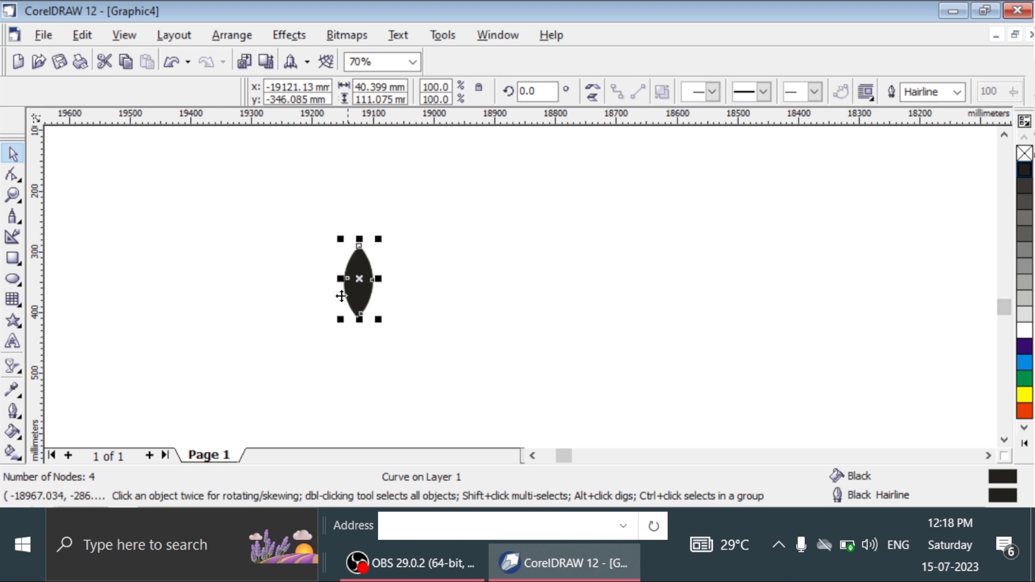
left_click(360, 267)
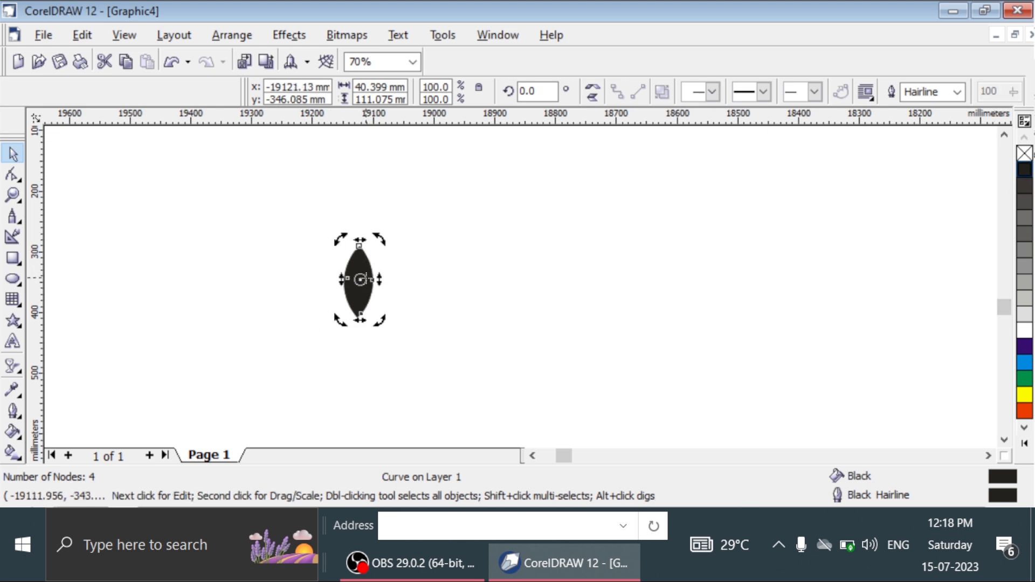
left_click_drag(360, 279, 360, 313)
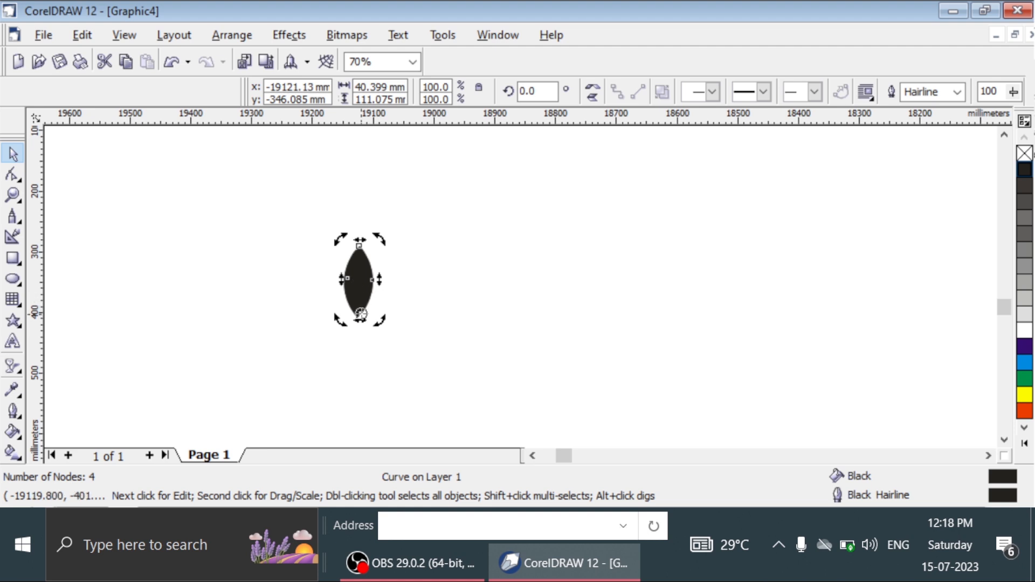
left_click_drag(374, 238, 426, 312)
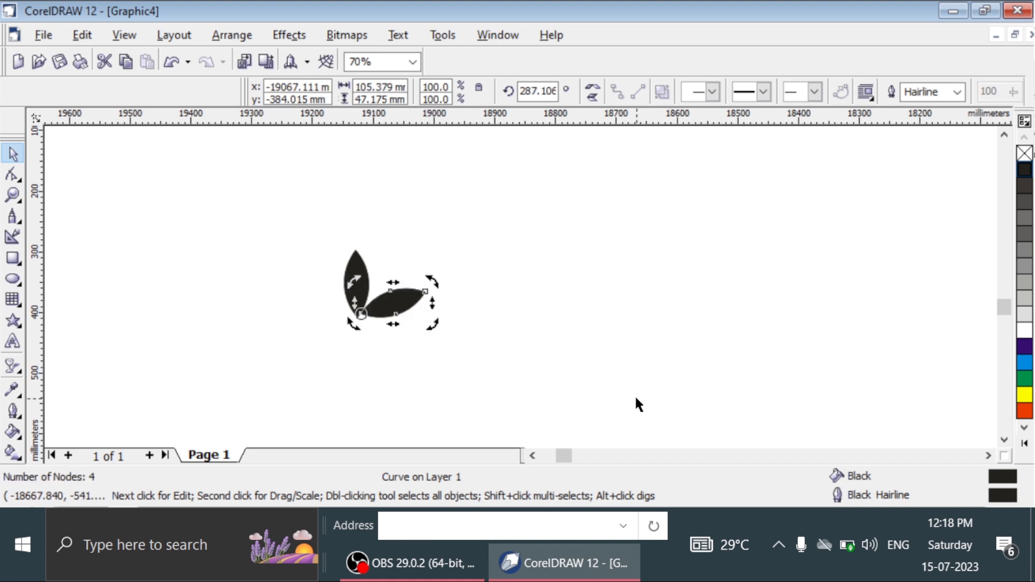
Step: Nudge the rotated leaf left and down until its base tip meets the upright leaf's base
key("Left")
key("Left")
key("Down")
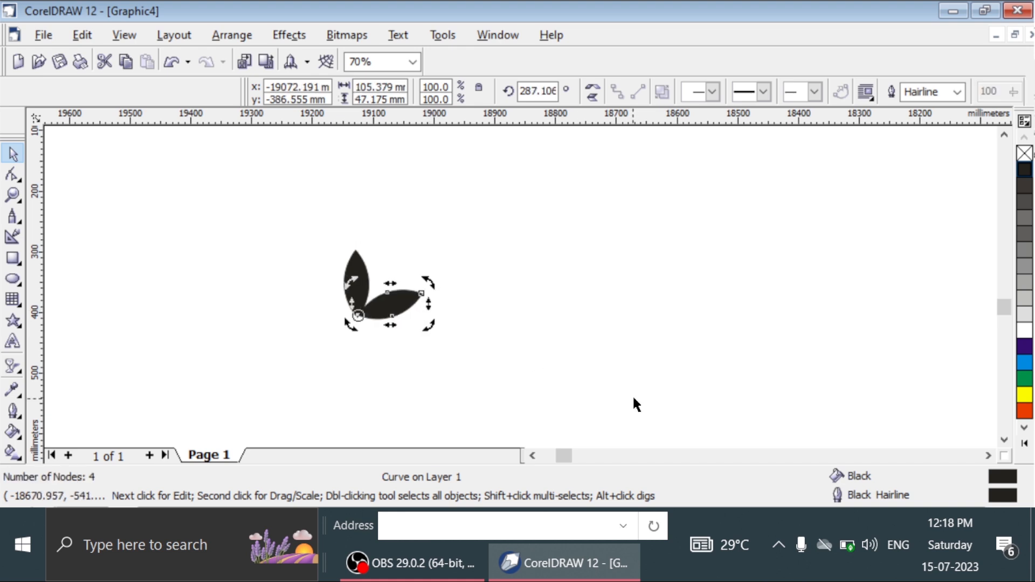
left_click(558, 295)
left_click(402, 299)
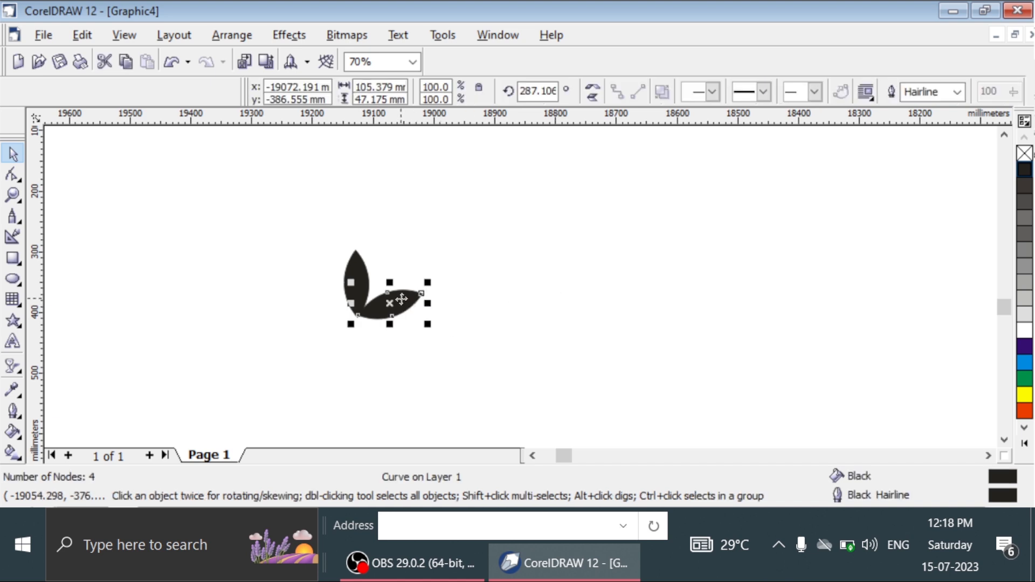
key("Left")
key("Down")
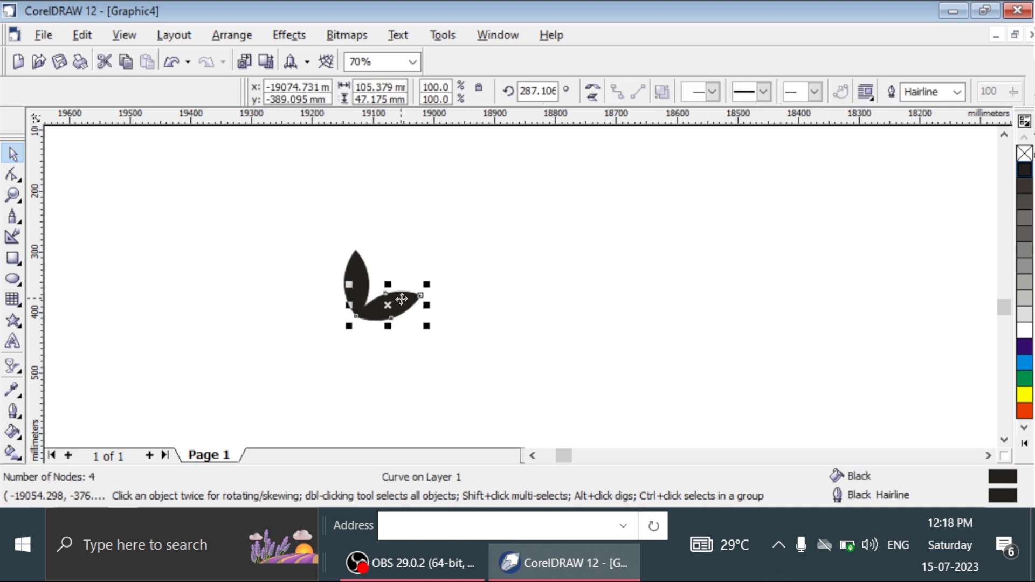
left_click(541, 231)
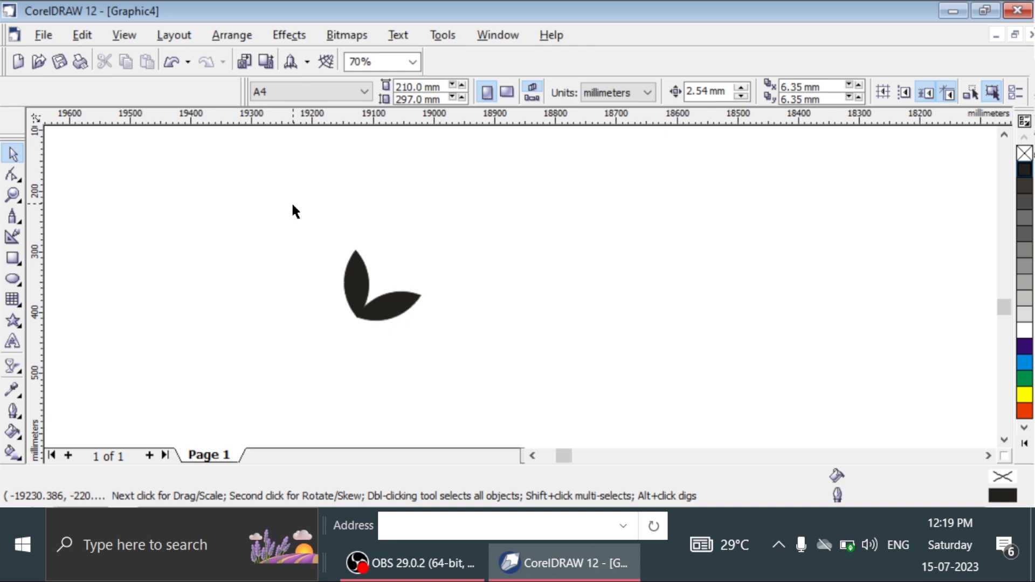
Step: Intersect the two leaves and group the overlap piece together with both leaves
left_click_drag(292, 205, 481, 376)
left_click(750, 92)
left_click_drag(281, 219, 482, 360)
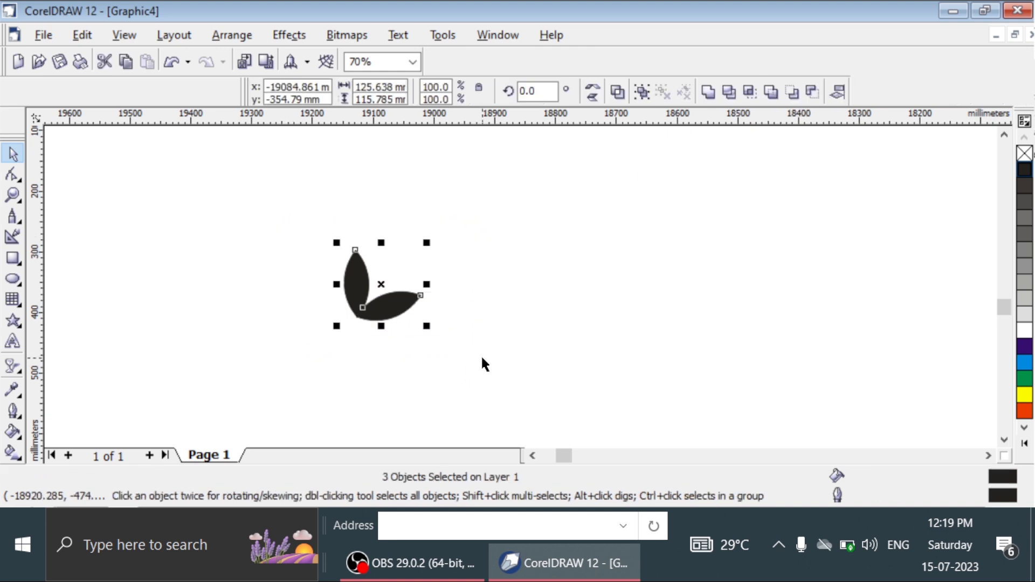
left_click(642, 94)
Step: Rotate the grouped leaf pair to about 26° so it opens upward, and move it to the right
left_click(394, 293)
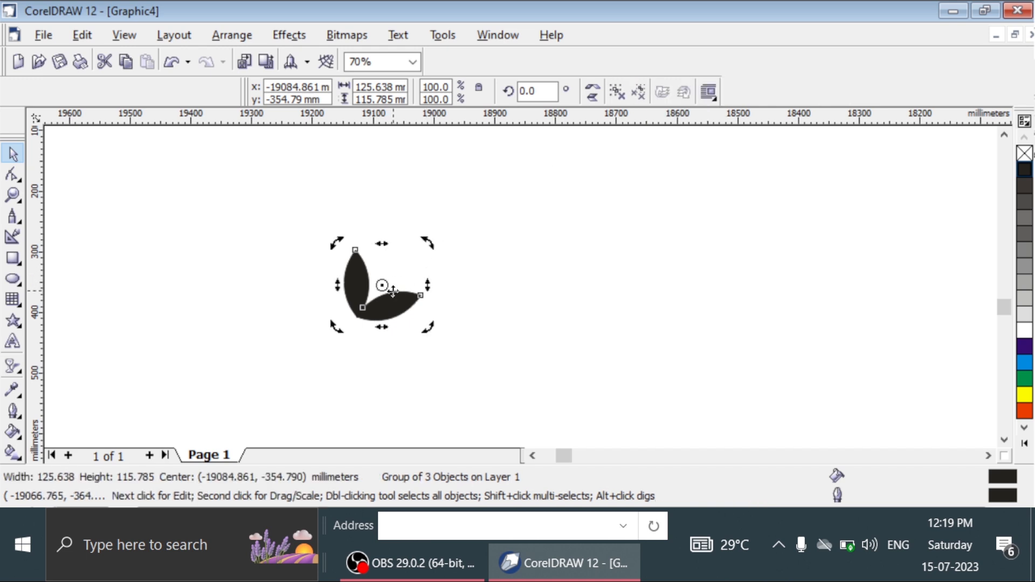
left_click_drag(430, 244, 404, 239)
left_click(384, 301)
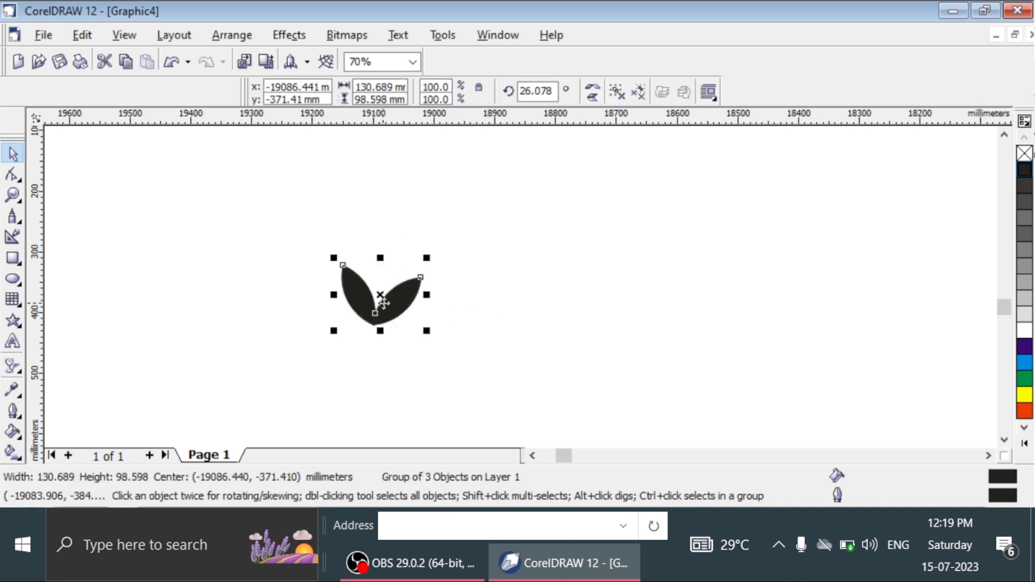
left_click_drag(379, 303, 534, 298)
left_click(346, 316)
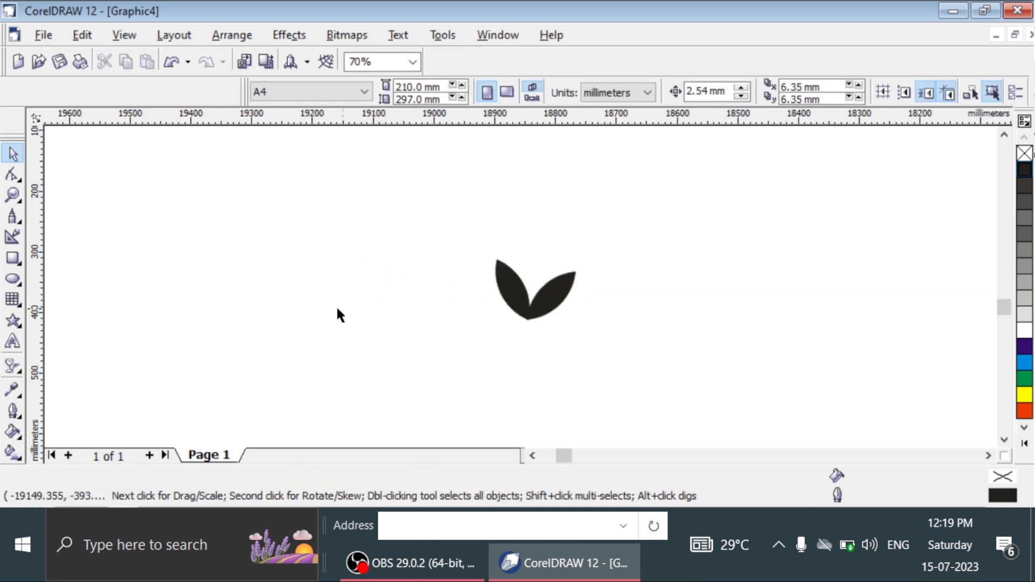
Step: Draw a near-circular ellipse about 385 mm wide and 374 mm high and move it around the leaf pair
left_click(13, 279)
mouse_move(287, 192)
left_mouse_down()
mouse_move(487, 352)
mouse_move(522, 419)
left_mouse_up()
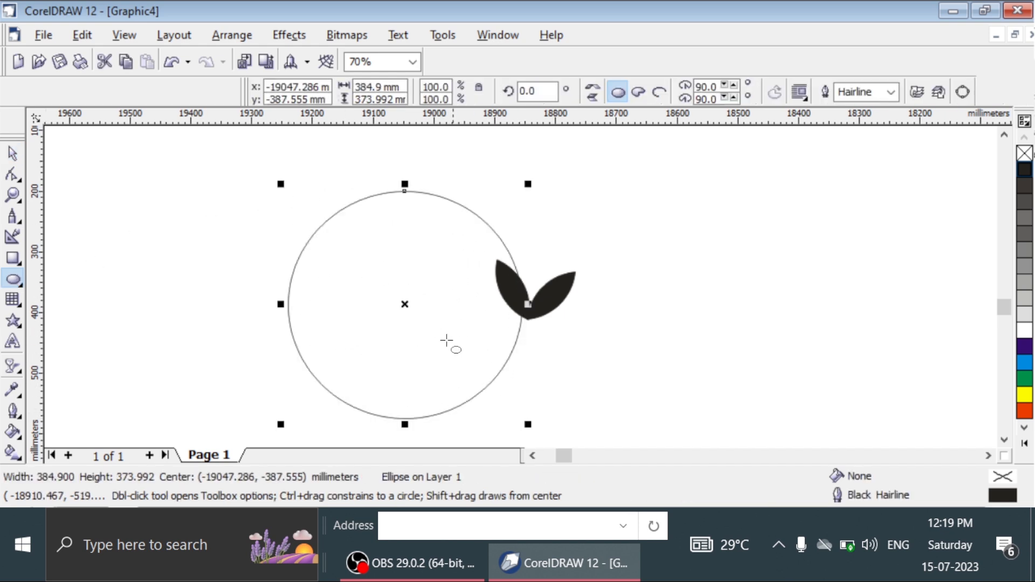
left_click(13, 154)
left_click_drag(377, 311, 461, 283)
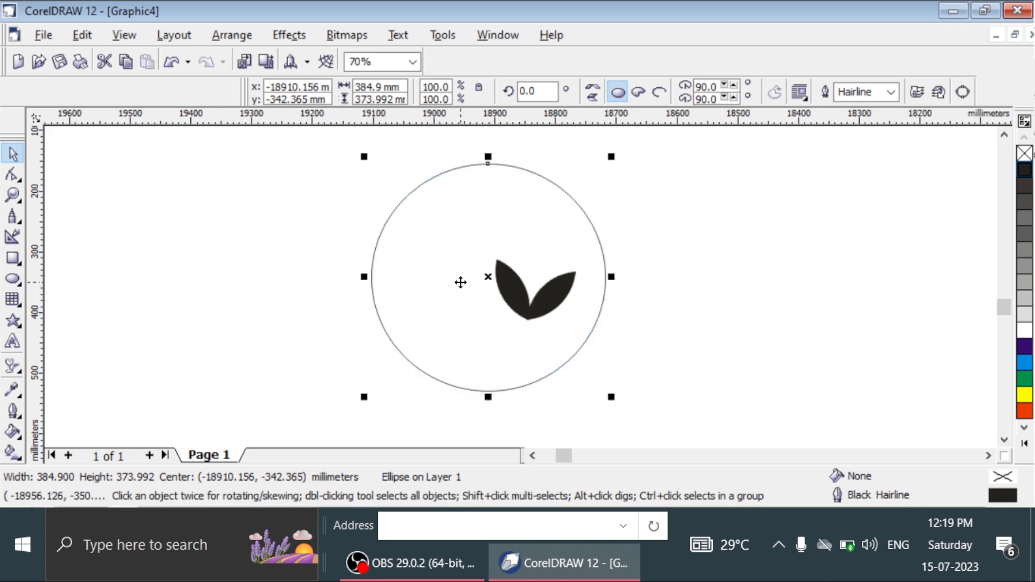
Step: Separate the leaf pair from the large circle, leaving the leaves clear of the circle's left side
left_click(537, 302)
left_click(536, 302)
left_click(542, 300)
left_click_drag(546, 300, 178, 313)
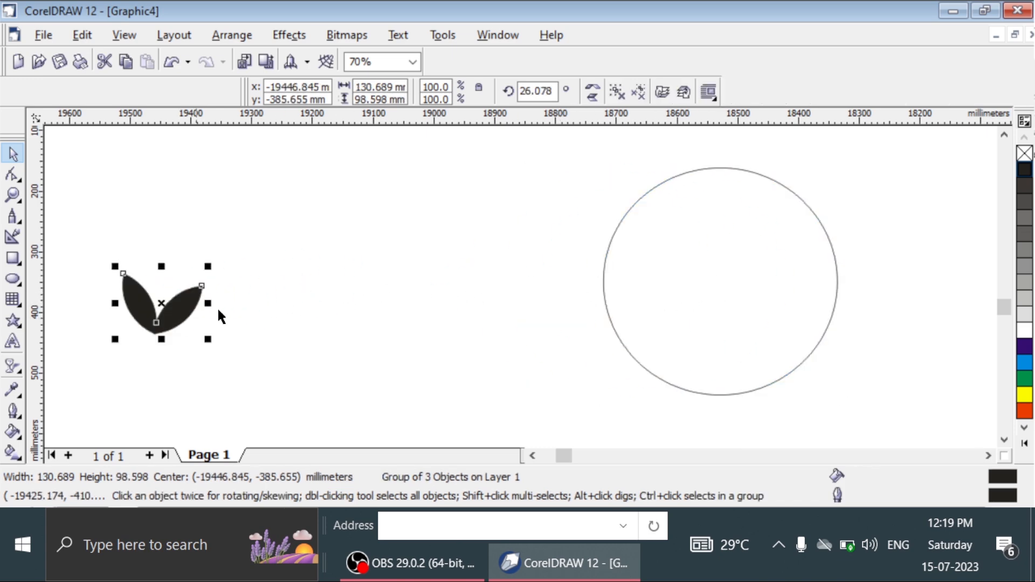
left_click(679, 280)
left_click_drag(654, 277, 437, 269)
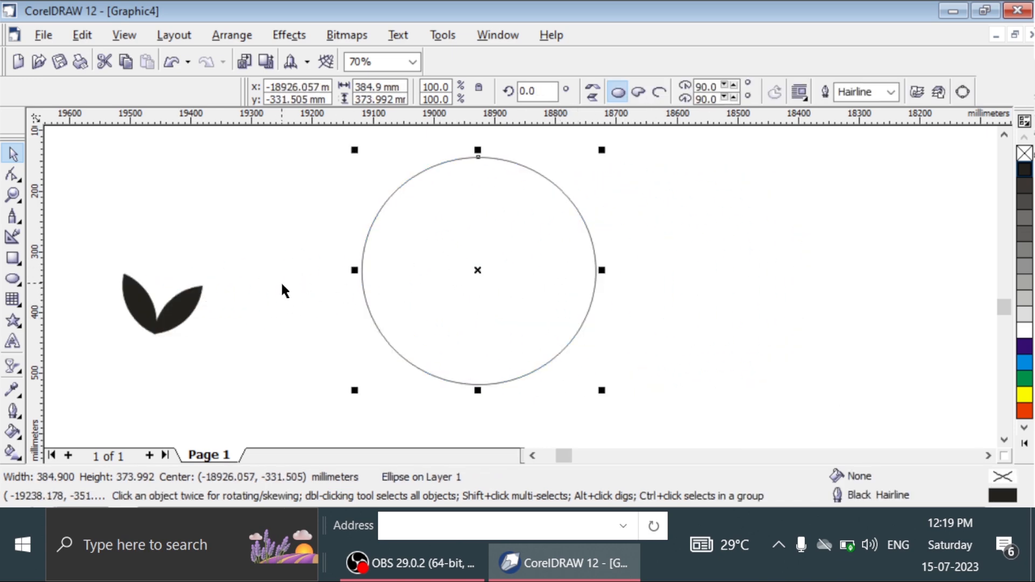
Step: Move the leaf pair onto the circle's upper-left edge and rotate it clockwise to about 352°
left_click(180, 300)
left_click_drag(181, 301, 430, 161)
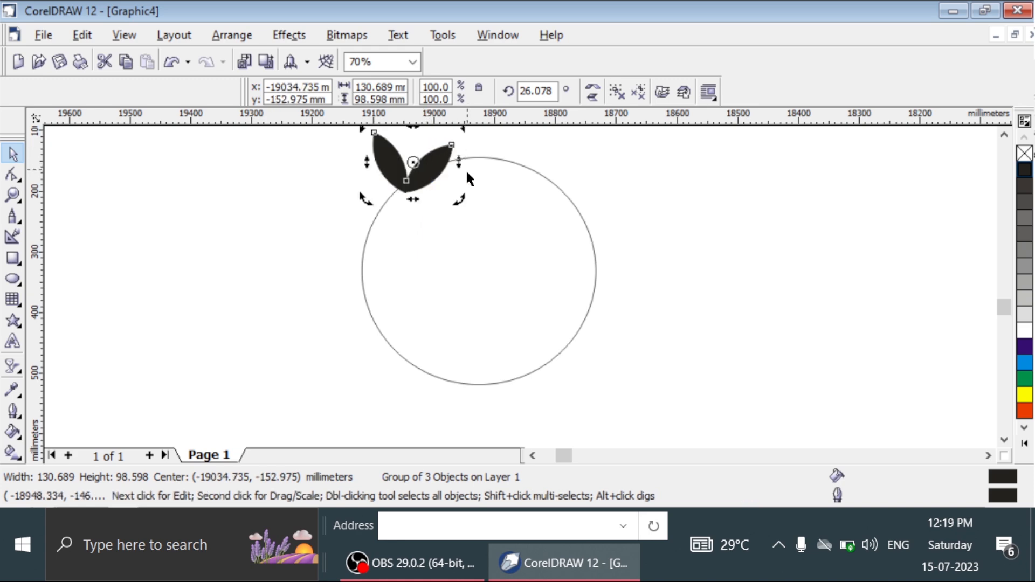
left_click_drag(464, 200, 412, 237)
left_click(405, 169)
mouse_move(406, 172)
left_mouse_down()
mouse_move(421, 176)
mouse_move(411, 171)
left_mouse_up()
left_click(409, 170)
Step: Nudge the leaf pair right and down so its base sits on the circle's upper-left outline
key("Down")
key("Down")
key("Right")
key("Right")
key("Right")
key("Right")
key("Right")
key("Right")
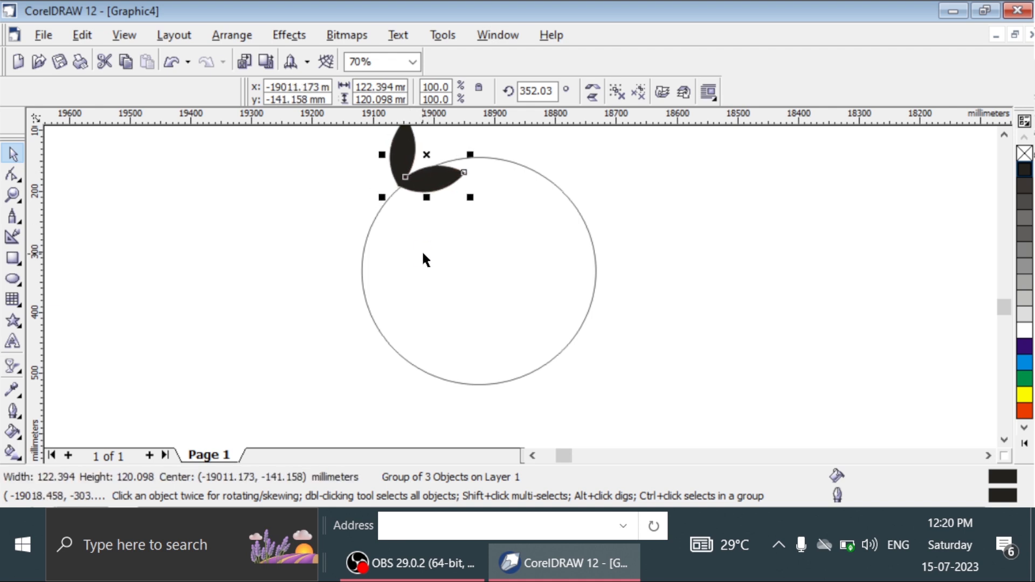
key("Down")
key("Down")
key("Down")
key("Down")
key("Down")
key("Down")
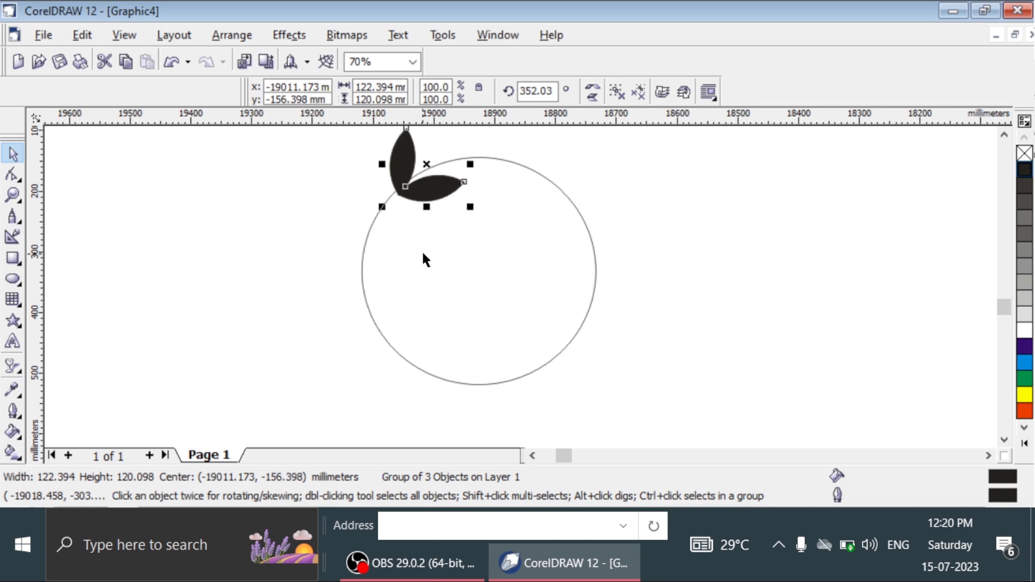
key("Up")
key("Up")
key("Up")
Step: Rotate the leaf pair to about 344° and nudge its base back onto the circle outline
left_click_drag(416, 179, 417, 179)
left_click(416, 179)
left_click_drag(474, 204, 470, 217)
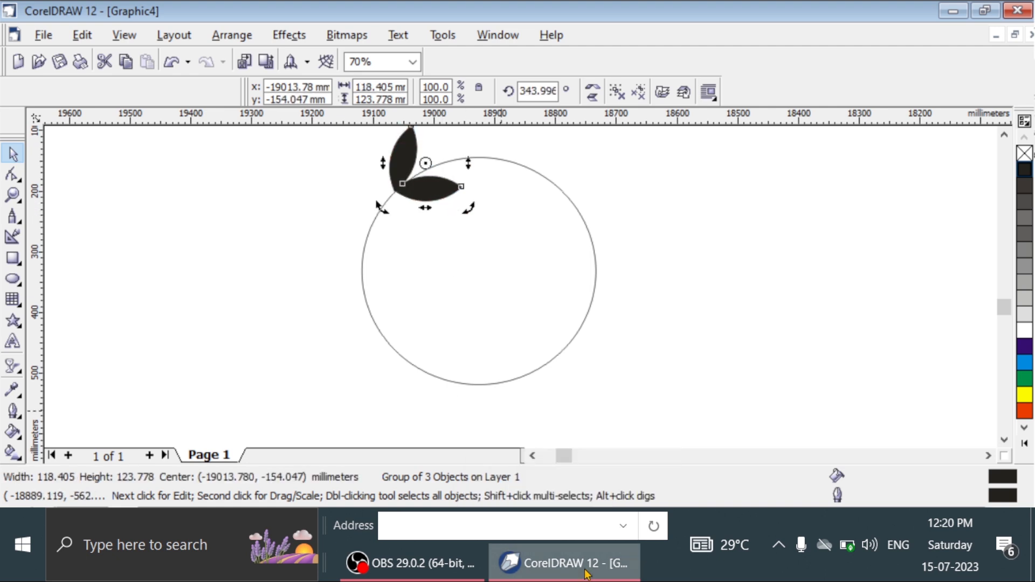
key("Right")
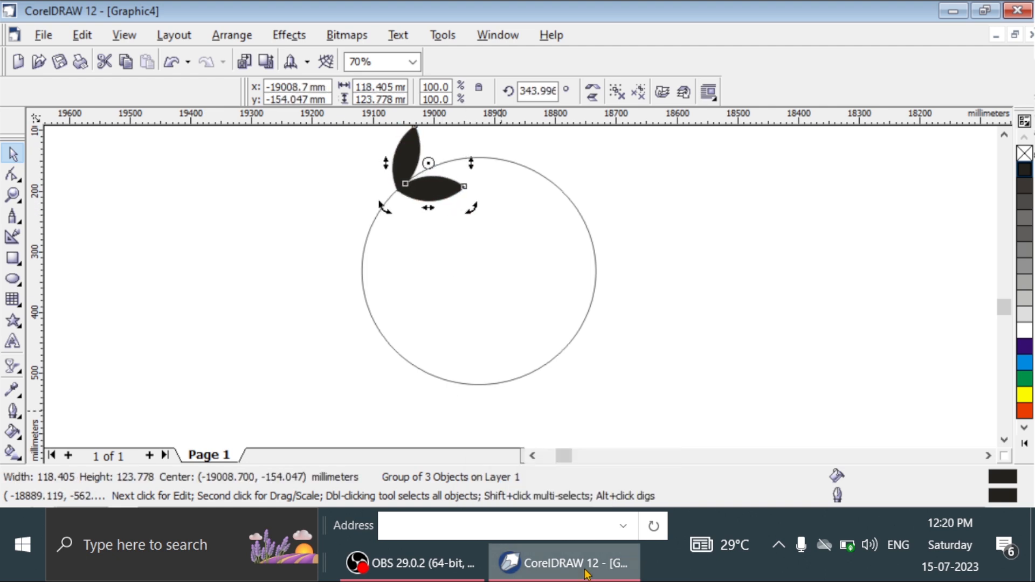
Step: Duplicate the leaf pair and rotate the copy slightly to about 345°
key("ctrl+d")
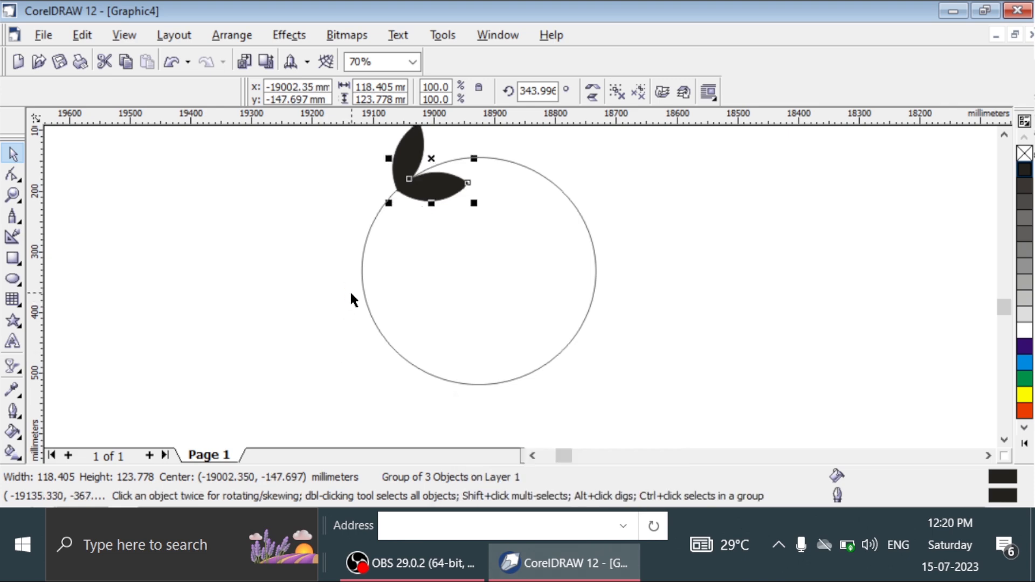
left_click(419, 185)
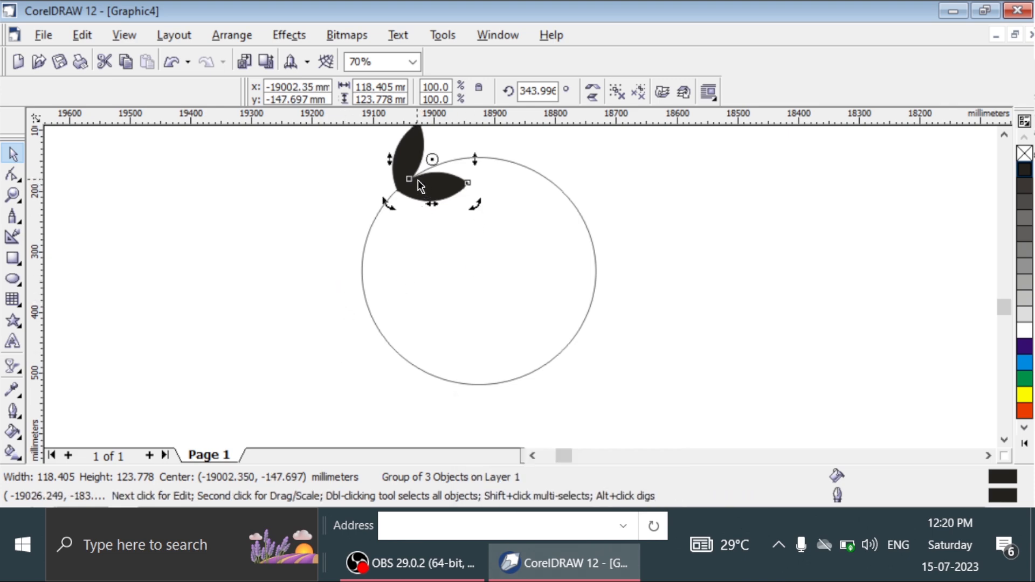
mouse_move(387, 203)
left_mouse_down()
mouse_move(393, 210)
mouse_move(391, 185)
mouse_move(401, 181)
mouse_move(419, 203)
mouse_move(400, 190)
mouse_move(398, 198)
left_mouse_up()
left_click(433, 188)
Step: Nudge the duplicated leaf pair down and left along the circle, below the first pair
key("Down")
key("Down")
key("Down")
key("Down")
key("Down")
key("Down")
key("Down")
key("Down")
key("Down")
key("Down")
key("Down")
key("Left")
key("Left")
key("Left")
key("Left")
key("Left")
key("Left")
key("Left")
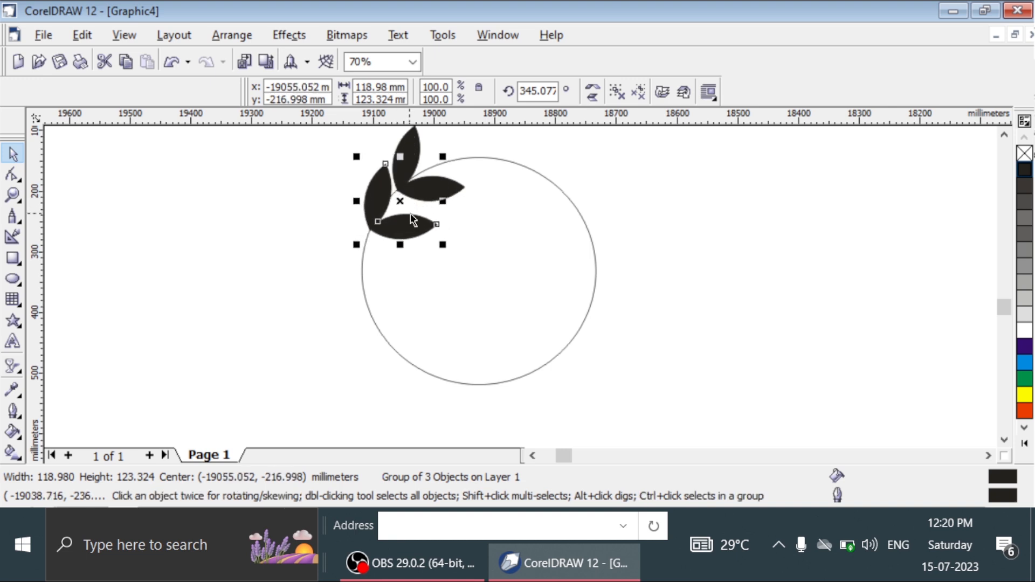
Step: Rotate the second leaf pair to about 359.8° and nudge it left and up until its base meets the circle outline
left_click(398, 224)
left_click_drag(442, 157, 431, 146)
key("Left")
key("Left")
key("Left")
key("Left")
key("Left")
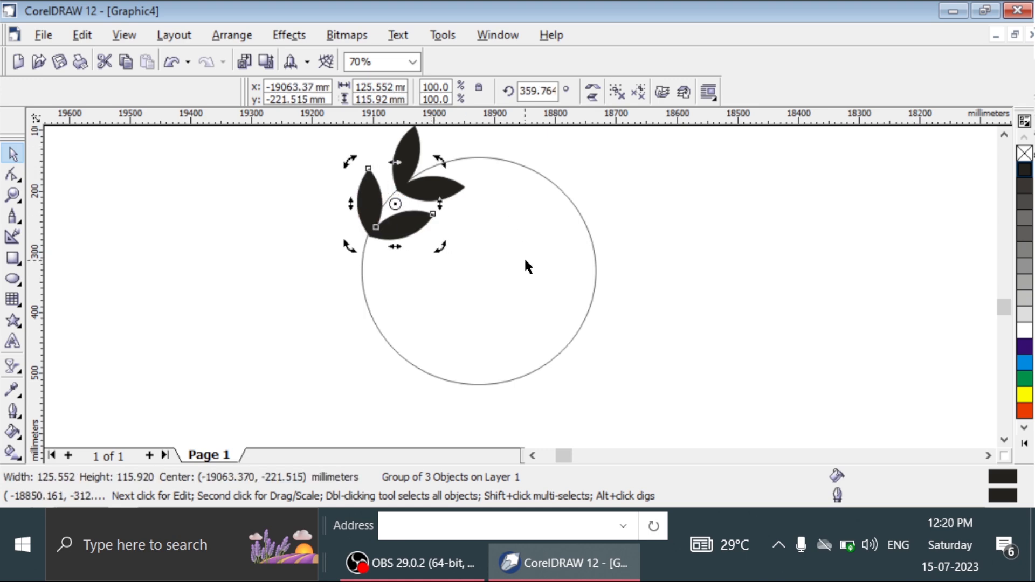
key("Up")
key("Up")
key("Up")
key("Up")
key("Up")
key("Left")
key("Left")
key("Down")
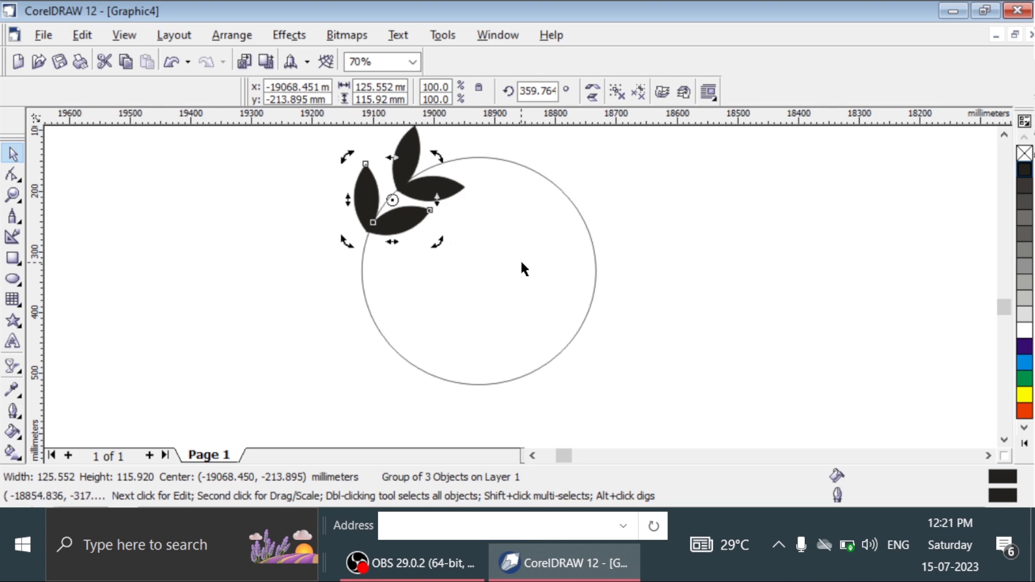
Step: Duplicate the second leaf pair and place the copy lower on the circle's left edge, rotated to about 19.4°
key("ctrl+d")
left_click_drag(334, 246, 355, 254)
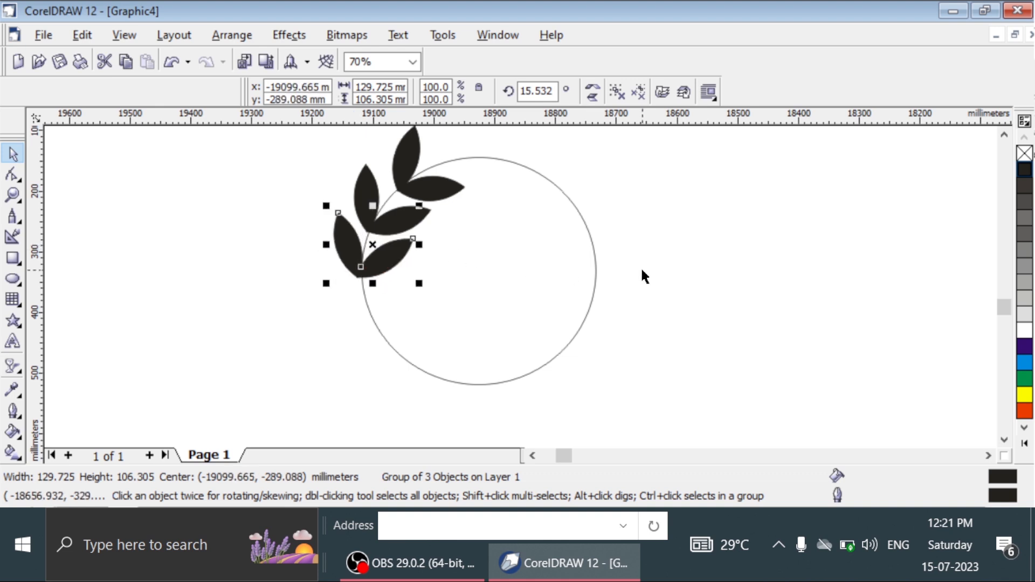
left_click(372, 258)
left_click_drag(420, 206, 421, 212)
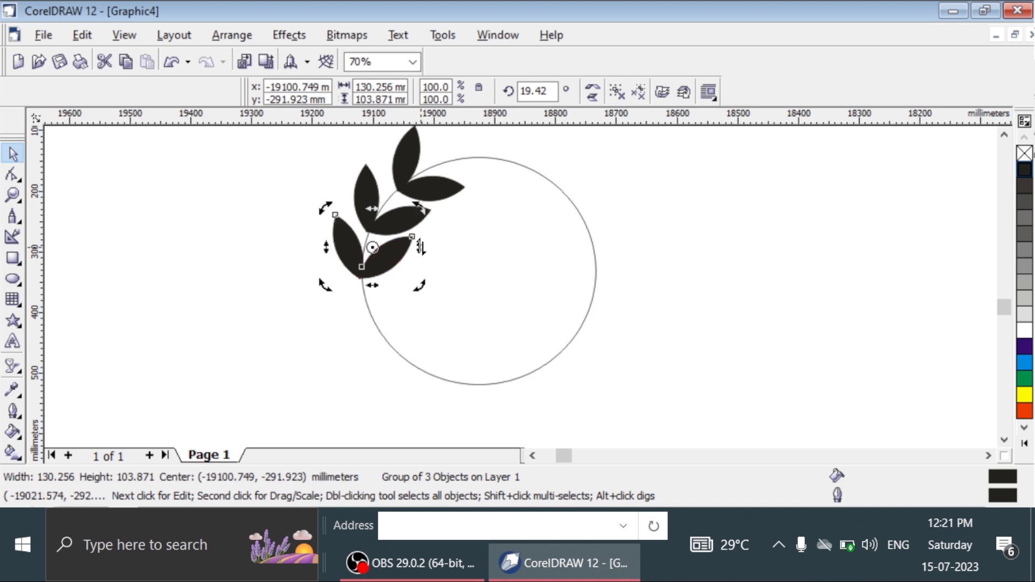
Step: Duplicate the third leaf pair and move the copy lower along the circle's left edge
left_click(532, 276)
left_click(395, 265)
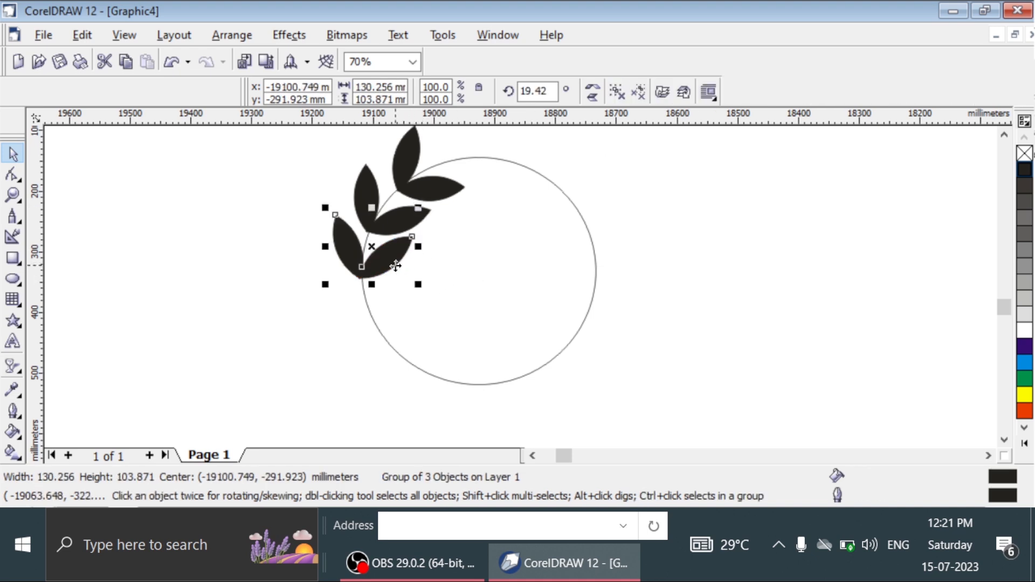
key("Right")
key("Up")
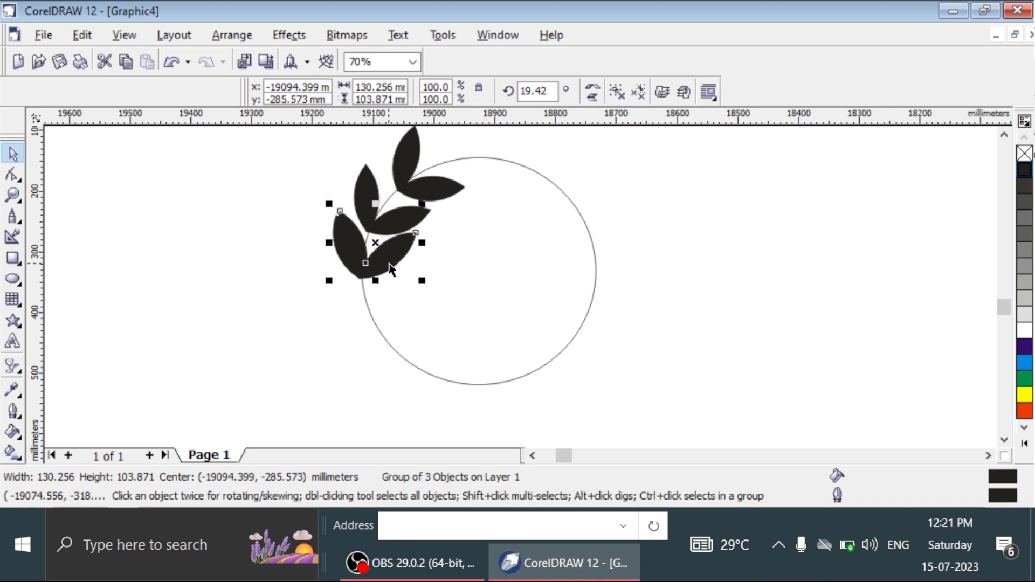
left_click(381, 264)
left_click(388, 247)
left_click(385, 254)
left_click(389, 248)
left_click(386, 251)
left_click(355, 253)
left_click_drag(358, 259, 362, 288)
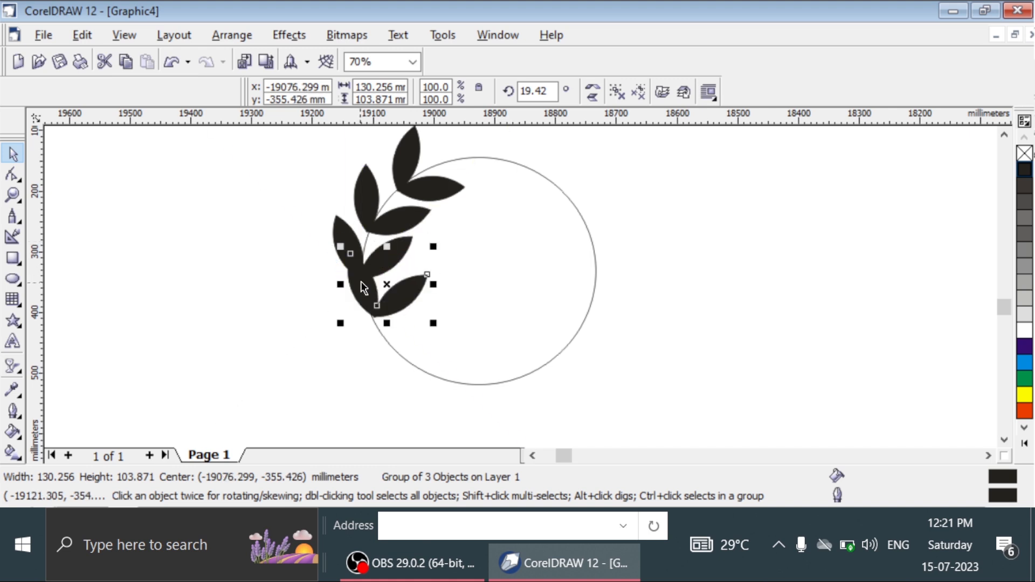
Step: Rotate the fourth leaf pair to about 42.9° and nudge it left until its base meets the circle outline
left_click(419, 291)
left_click_drag(429, 246, 414, 239)
left_click(410, 300)
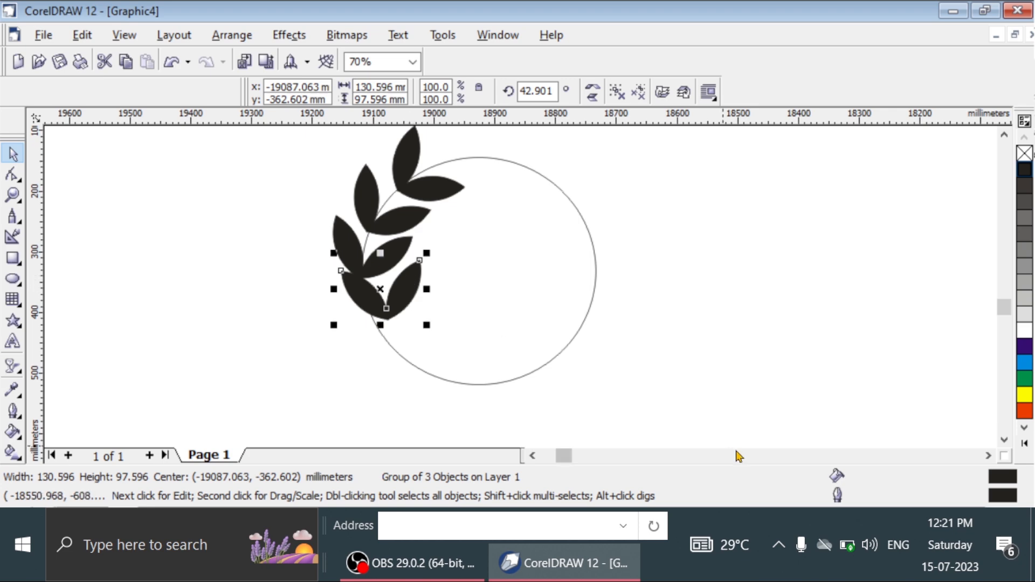
key("Left")
key("Left")
key("Left")
key("Left")
key("Left")
key("Left")
key("Left")
key("Left")
key("Left")
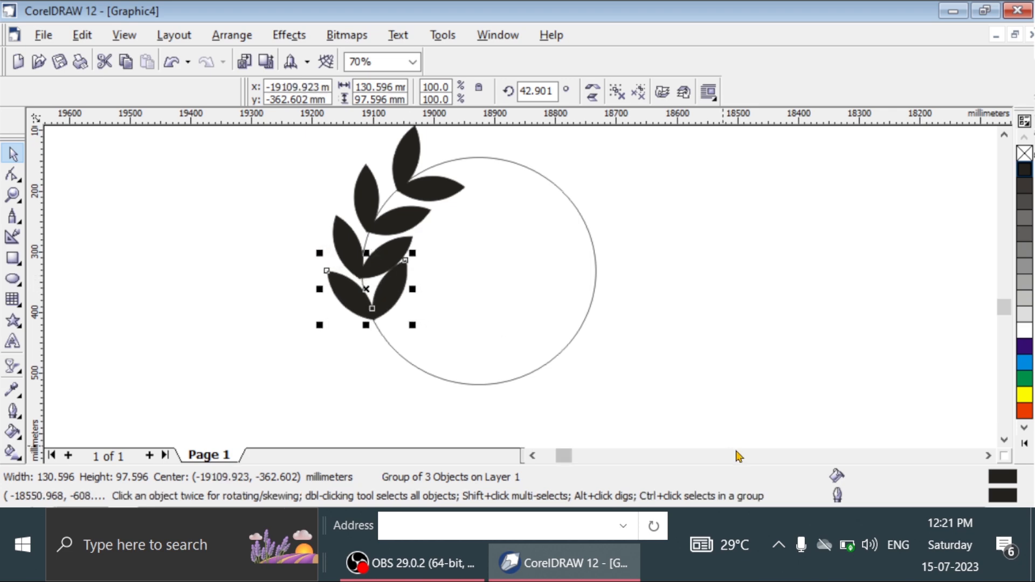
Step: Rotate the fourth leaf pair back to about 34.9° and nudge it down and slightly right onto the circle outline
left_click(335, 291)
left_click_drag(413, 253, 422, 259)
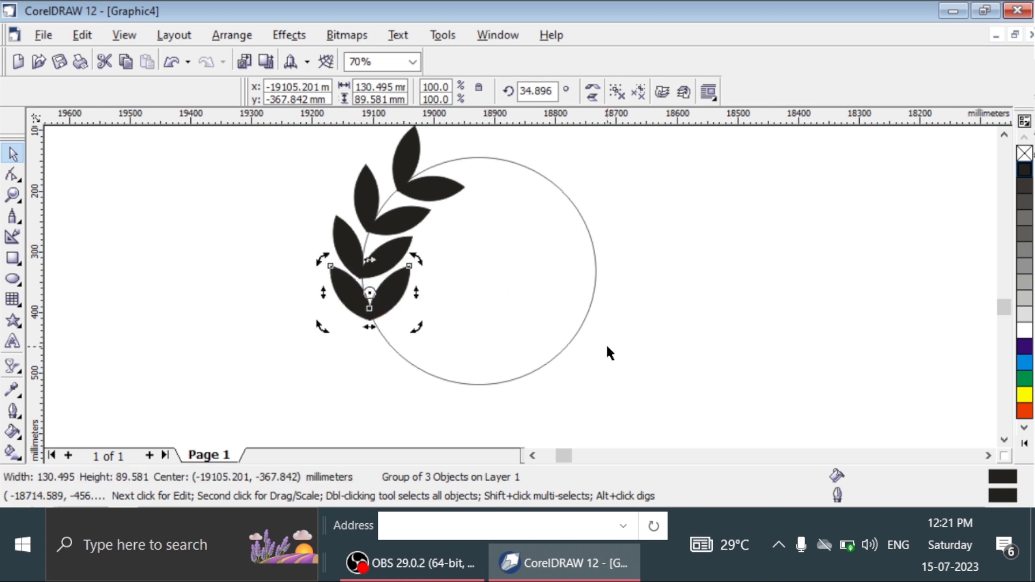
key("Down")
key("Down")
key("Down")
key("Right")
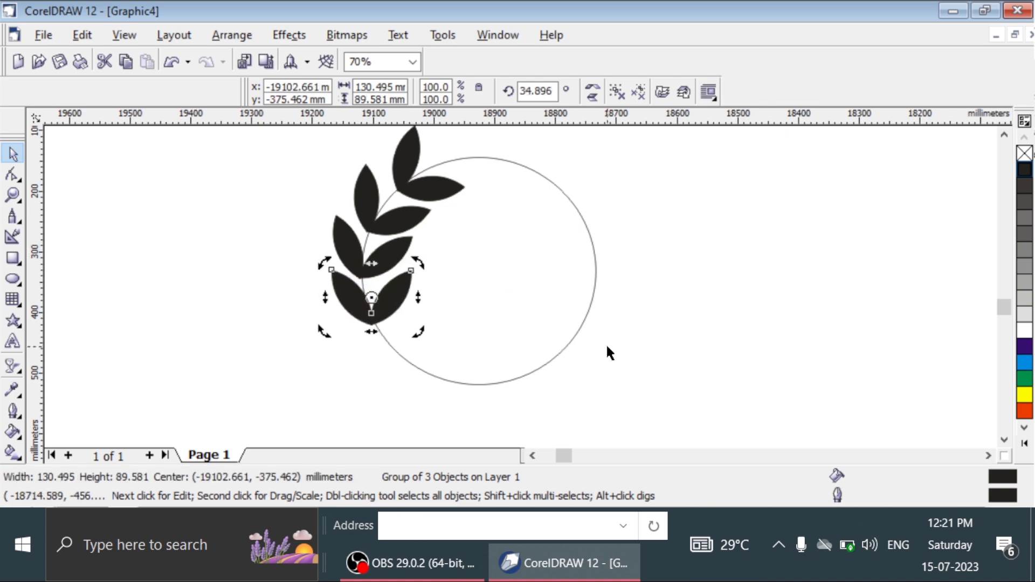
Step: Duplicate the fourth leaf pair and place the copy below it on the circle's lower-left edge
left_click(401, 301)
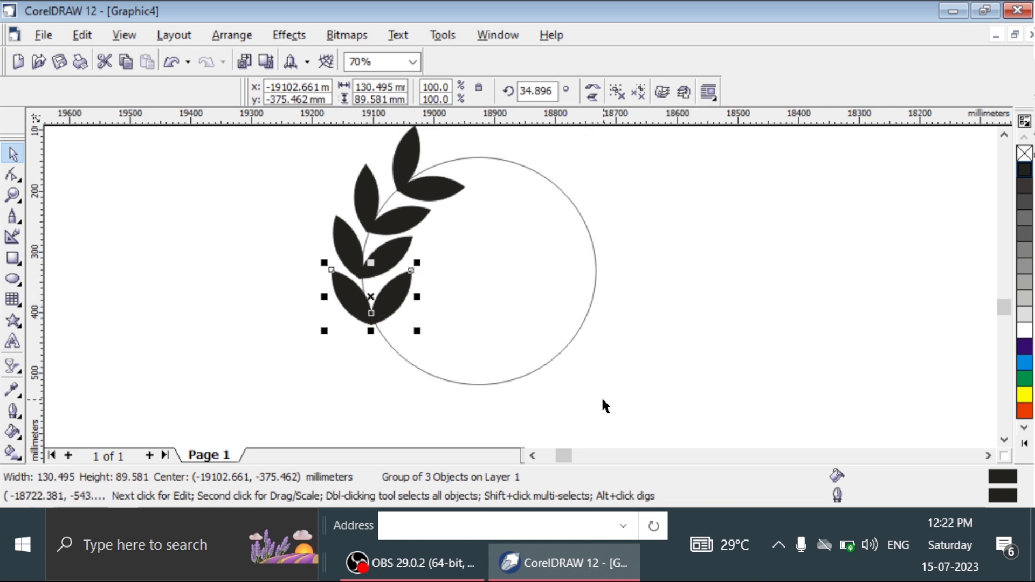
key("Up")
key("Right")
left_click(391, 304)
left_click(391, 304)
left_click(358, 304)
left_click_drag(358, 304, 381, 343)
left_click(377, 318)
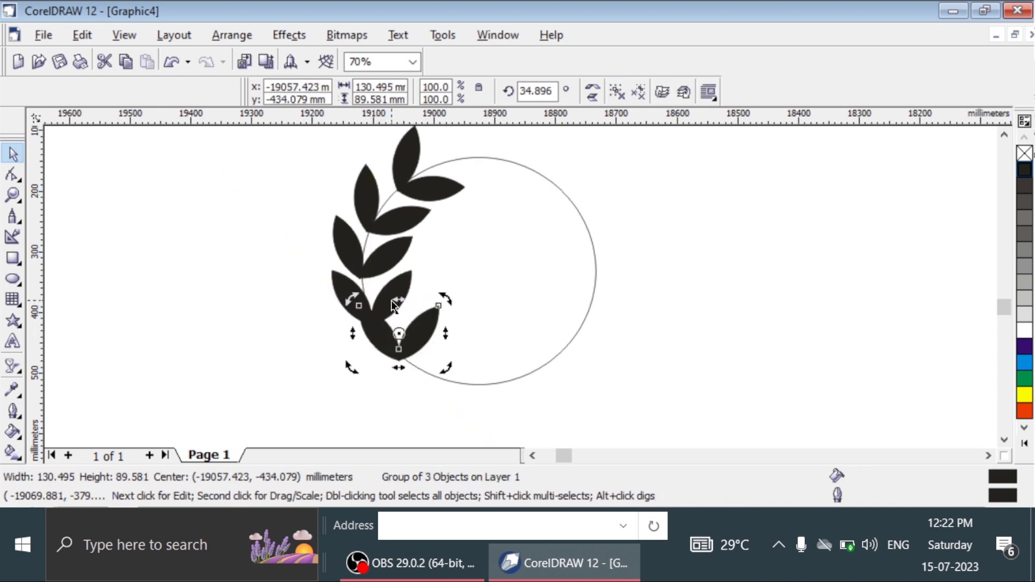
Step: Rotate the fifth leaf pair to about 63.7° and nudge it left and down onto the circle outline
mouse_move(351, 298)
left_mouse_down()
mouse_move(346, 317)
mouse_move(343, 305)
left_mouse_up()
key("Down")
key("Down")
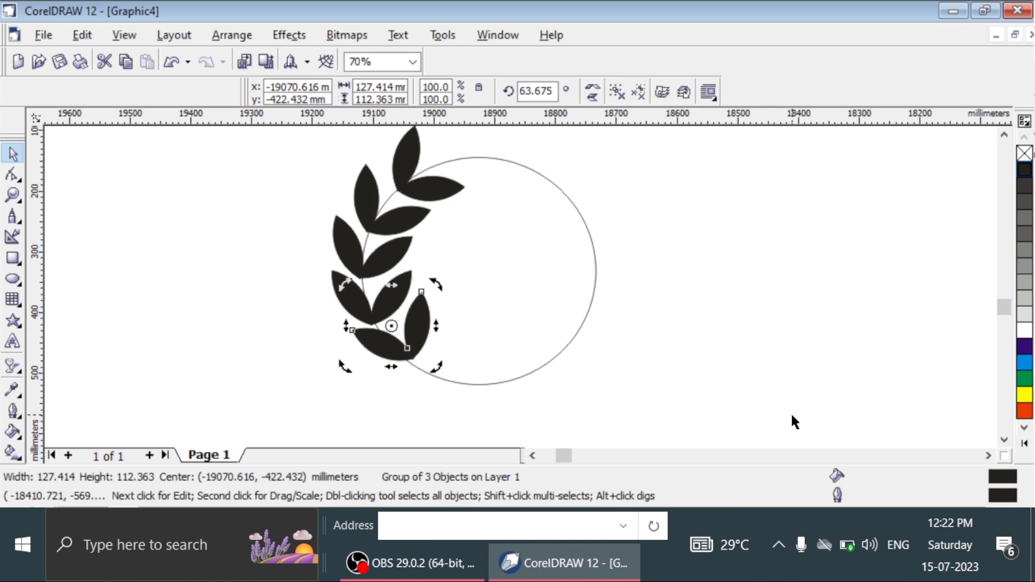
key("Left")
key("Left")
key("Down")
key("Down")
key("Left")
key("Left")
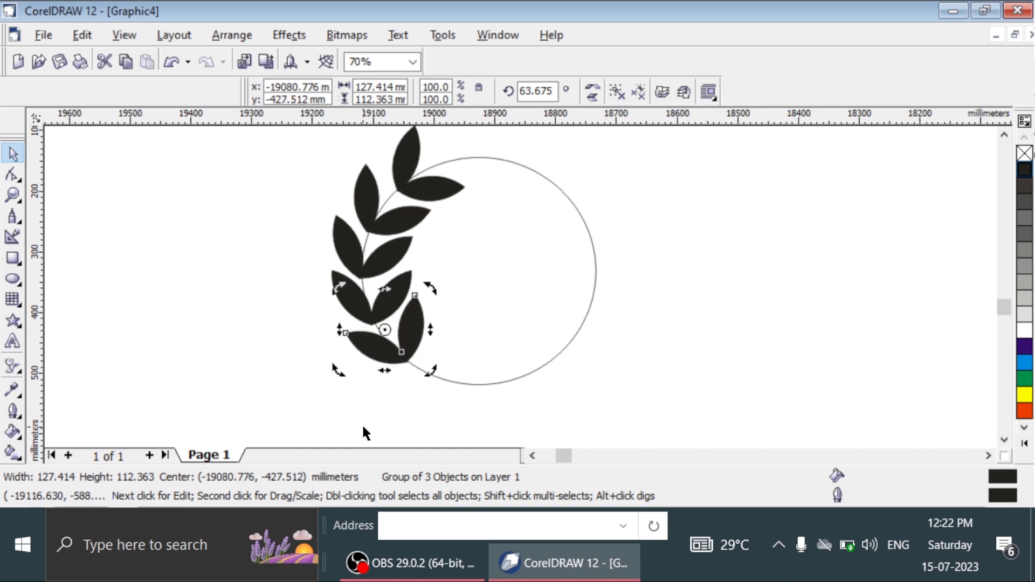
Step: Duplicate the fifth leaf pair, move the copy further down the circle and rotate it to about 81.5°
key("ctrl+d")
left_click_drag(372, 346, 396, 374)
left_click(388, 354)
left_click_drag(372, 307, 373, 330)
left_click_drag(420, 365, 399, 370)
left_click(391, 357)
Step: Nudge the sixth leaf pair down and left until its base meets the bottom of the circle
key("Down")
key("Down")
key("Down")
key("Down")
key("Down")
key("Down")
key("Left")
key("Left")
key("Left")
key("Left")
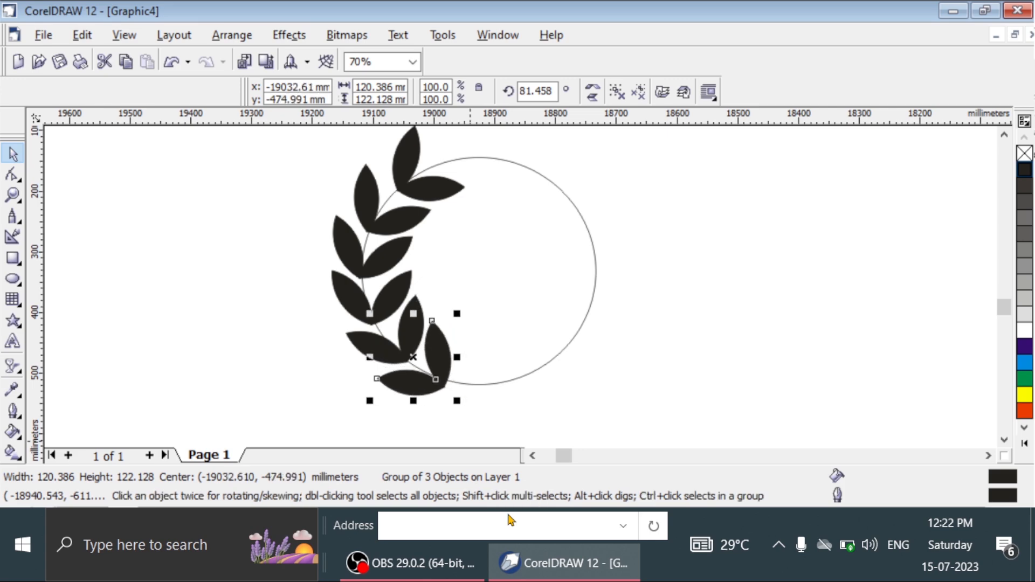
Step: Adjust the sixth leaf pair's rotation to about 81.7°, nudge it slightly right on the circle outline and deselect it
left_click(406, 386)
mouse_move(366, 315)
left_mouse_down()
mouse_move(363, 330)
mouse_move(381, 302)
left_mouse_up()
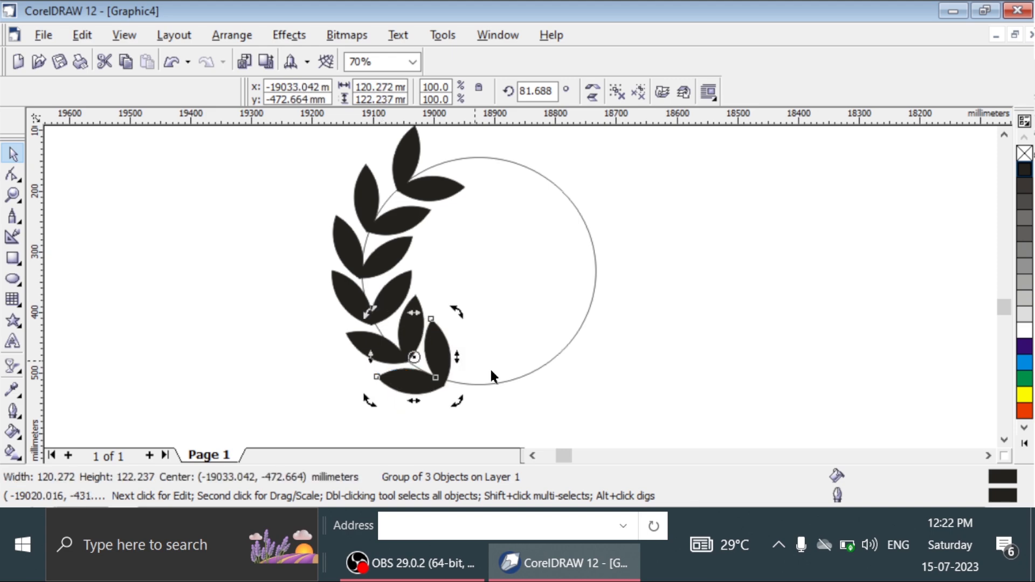
key("Right")
key("Right")
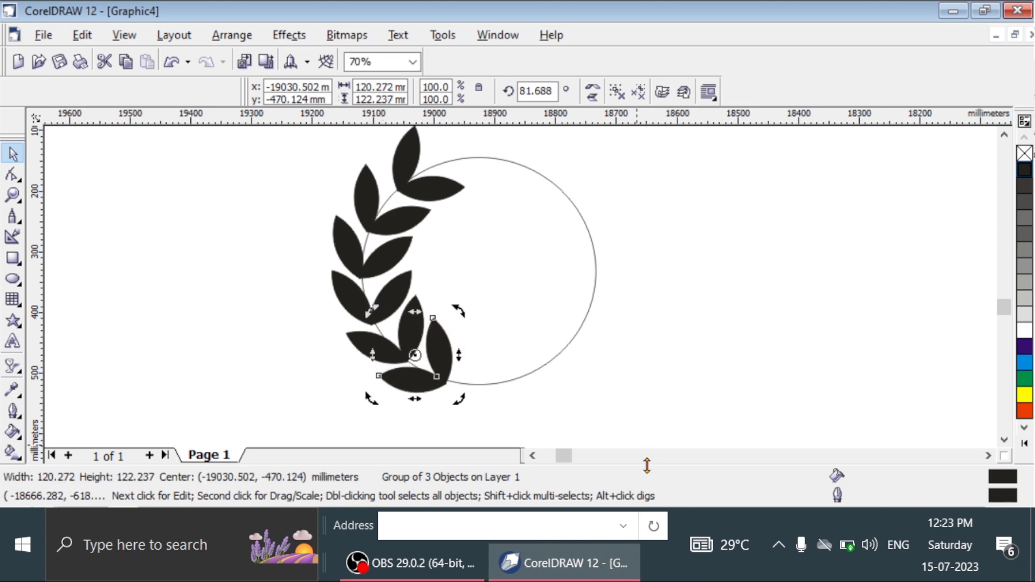
key("Down")
left_click(711, 360)
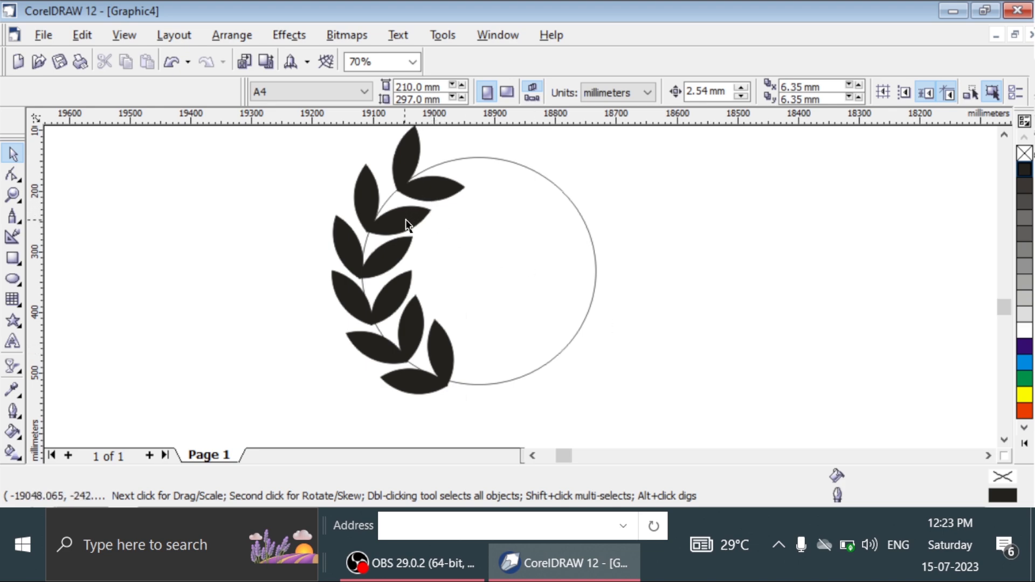
Step: Group the five lower leaf pairs and place a duplicate of the group on the right side of the circle
left_click_drag(232, 132, 529, 427)
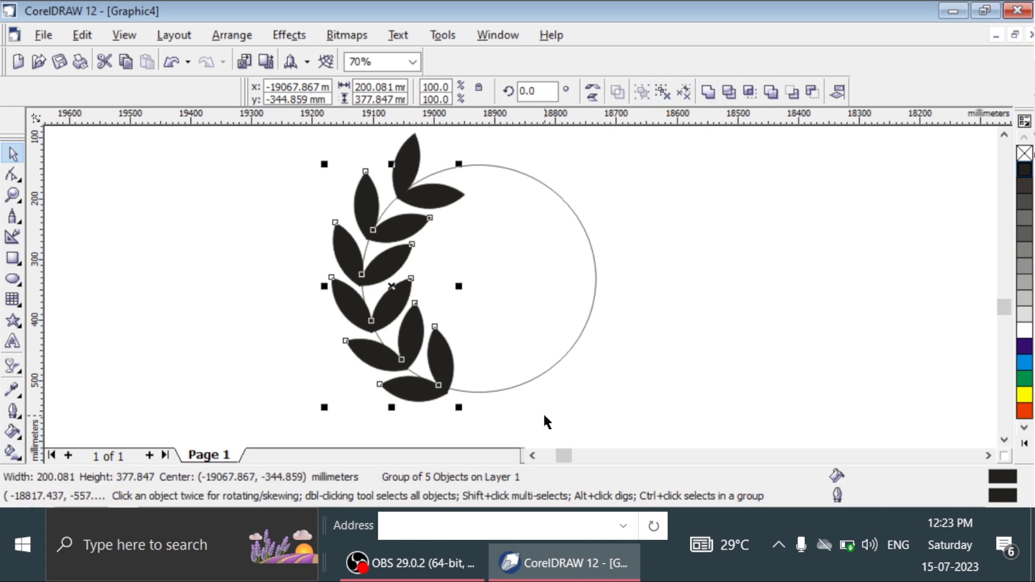
key("ctrl+d")
left_click_drag(395, 315, 613, 326)
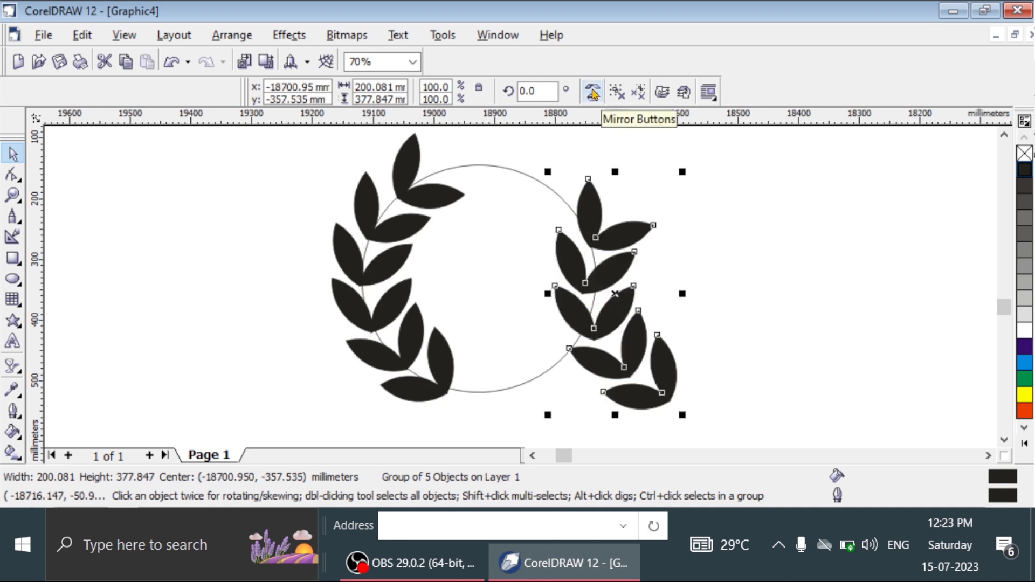
Step: Mirror the duplicated branch horizontally and move it up and left onto the circle's right edge
left_click(593, 95)
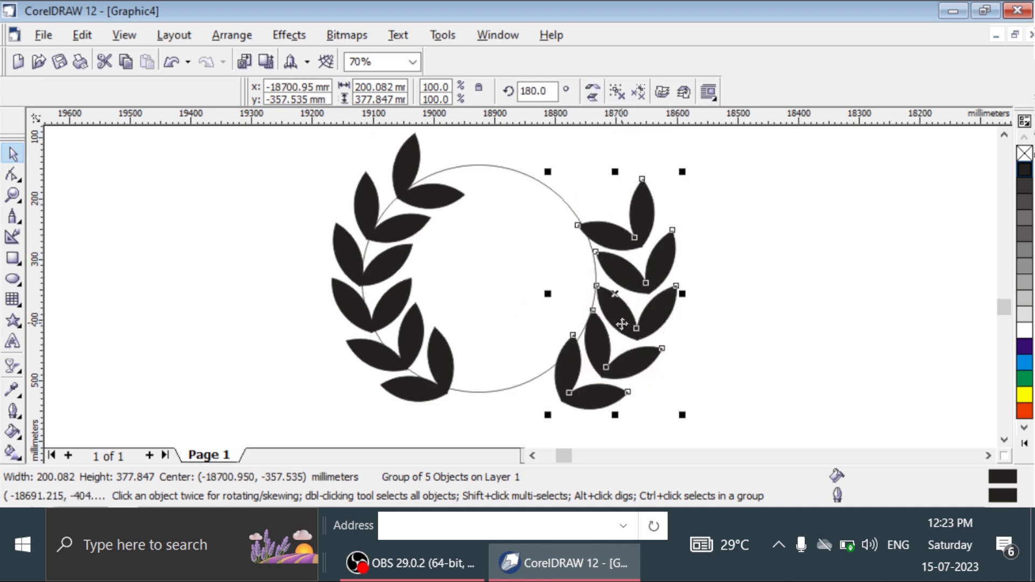
left_click_drag(617, 322, 587, 292)
key("Left")
key("Left")
key("Left")
key("Left")
key("Left")
key("Left")
key("Left")
key("Left")
key("Left")
key("Left")
key("Left")
key("Left")
key("Left")
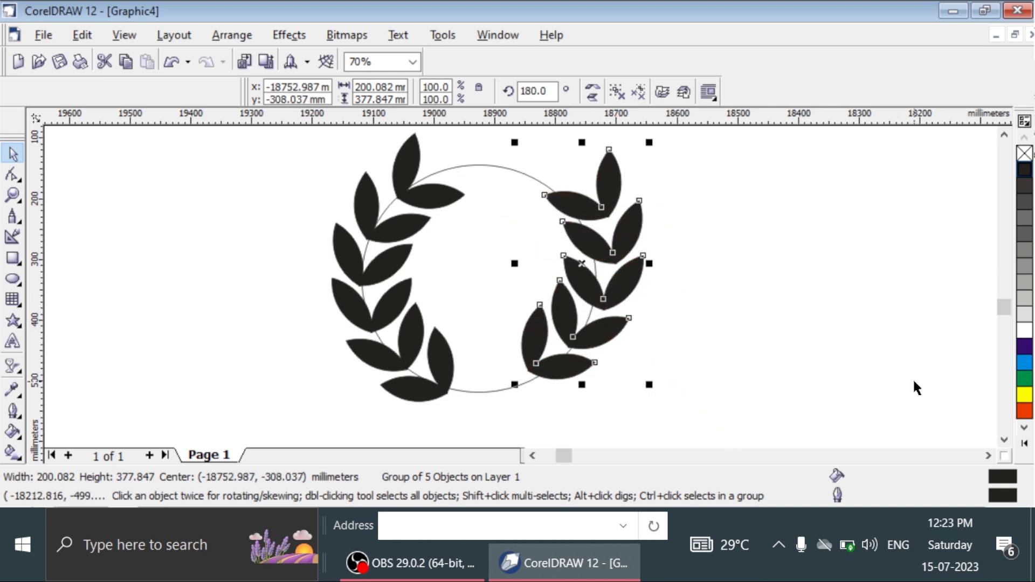
Step: Nudge the mirrored branch slightly down and right to follow the circle outline
key("Down")
key("Down")
key("Down")
key("Down")
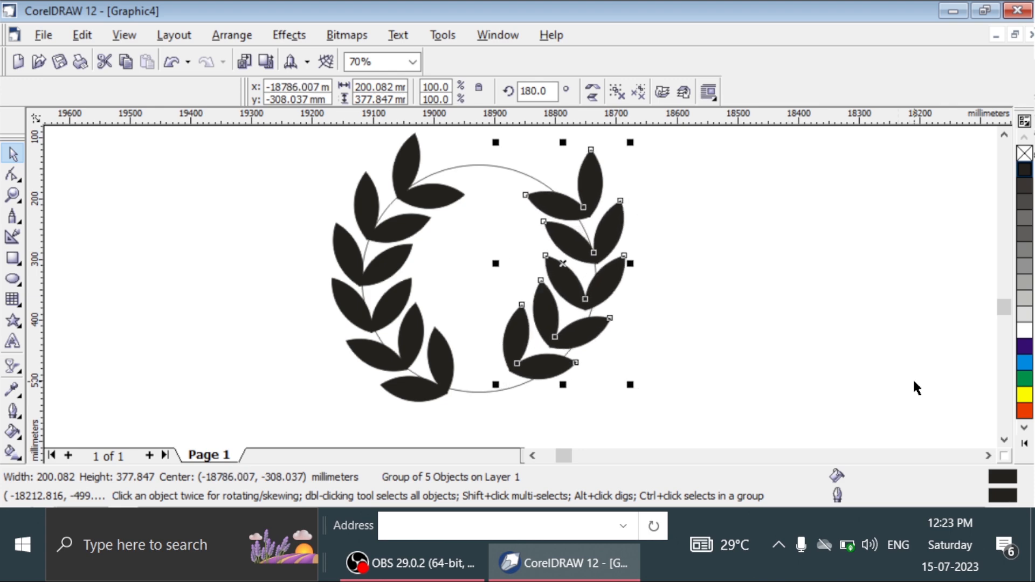
key("Right")
key("Right")
key("Right")
key("Right")
key("Right")
key("Right")
key("Right")
key("Right")
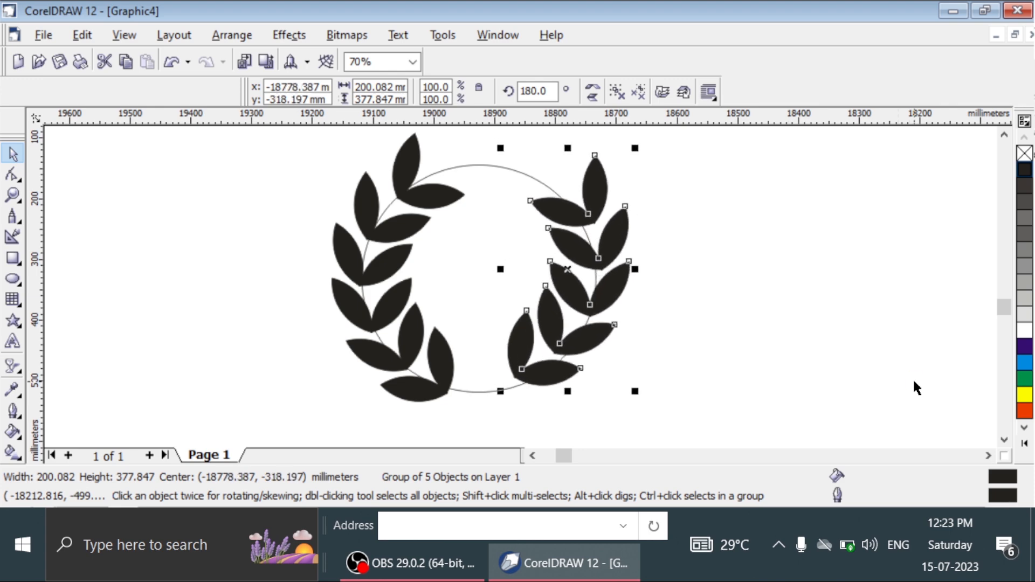
Step: Fine-tune the mirrored branch's position, nudging it down until its leaf pairs line up with those of the original branch
key("Up")
key("Up")
key("Up")
key("Up")
key("Left")
key("Left")
key("Left")
key("Left")
key("Left")
key("Left")
key("Left")
key("Left")
key("Down")
key("Down")
key("Down")
key("Down")
key("Down")
key("Down")
key("Down")
key("Down")
key("Down")
key("Down")
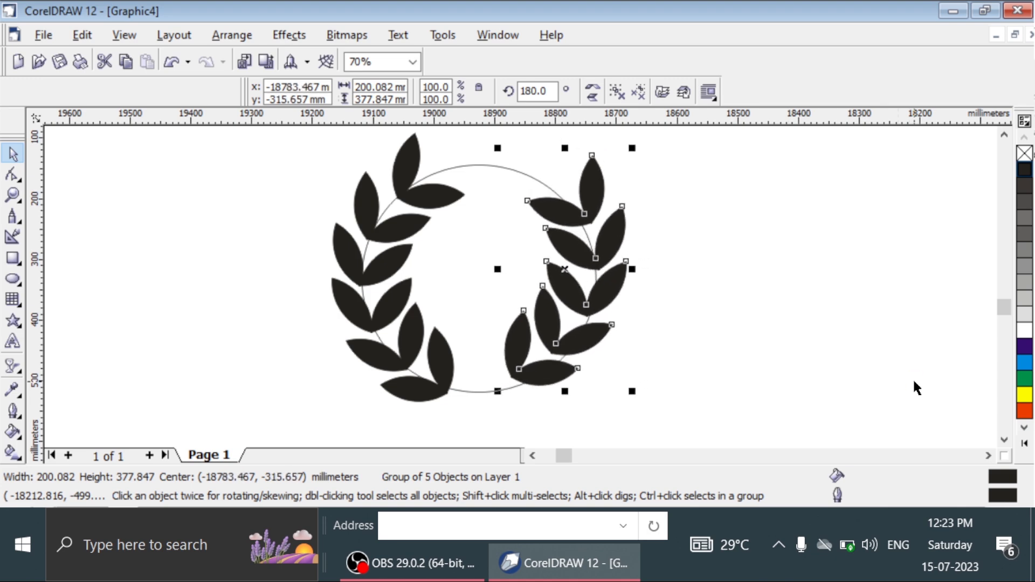
key("Right")
key("Down")
key("Down")
key("Down")
key("Right")
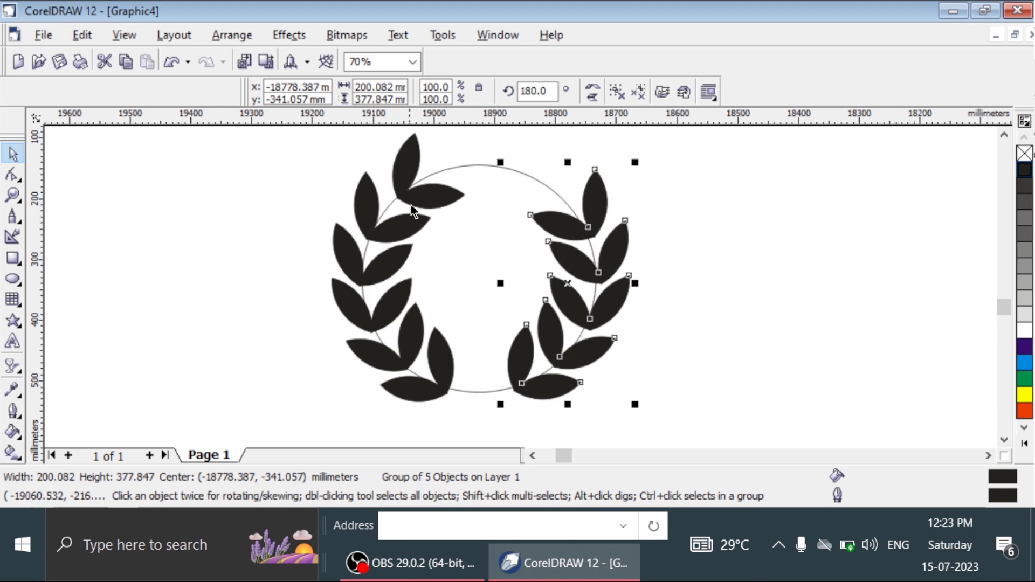
Step: Select the mirrored branch and ungroup it completely into individual leaves
left_click(416, 197)
left_click(422, 206)
left_click(422, 206)
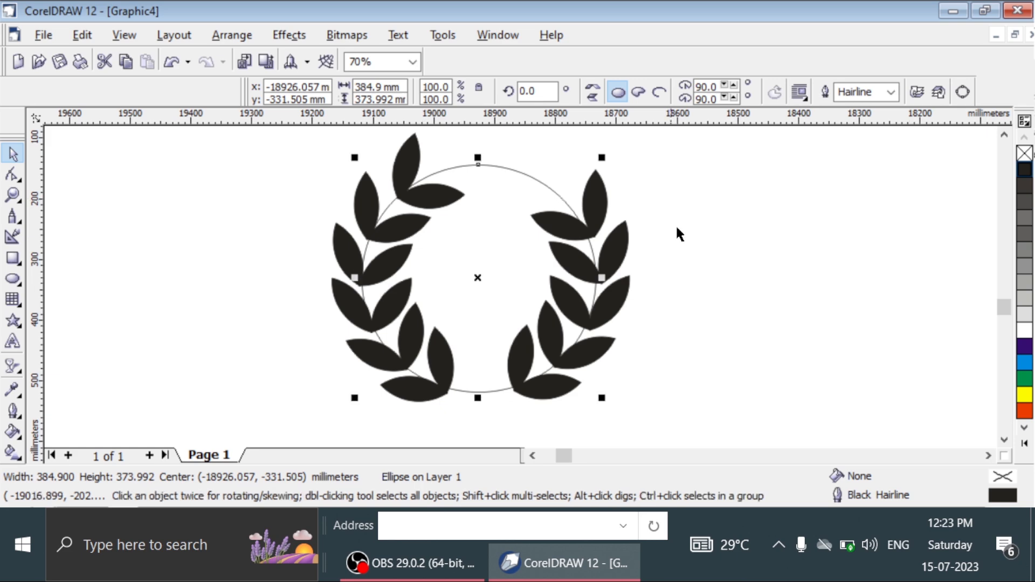
left_click(640, 209)
left_click(592, 192)
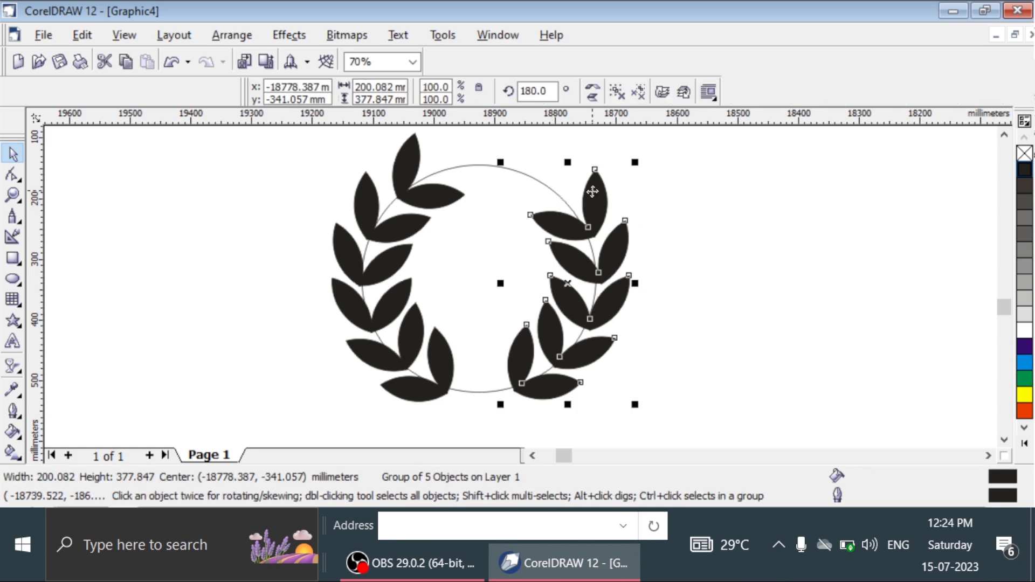
left_click(662, 234)
left_click(598, 212)
left_click(643, 94)
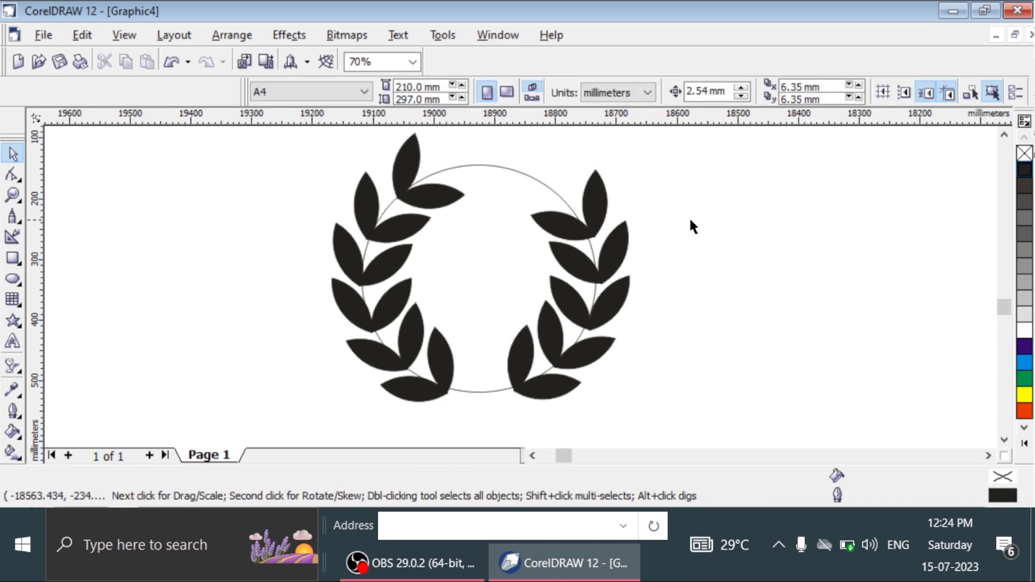
Step: Try to select both leaves of the top pair on the mirrored branch
left_click(597, 202)
left_click(572, 229)
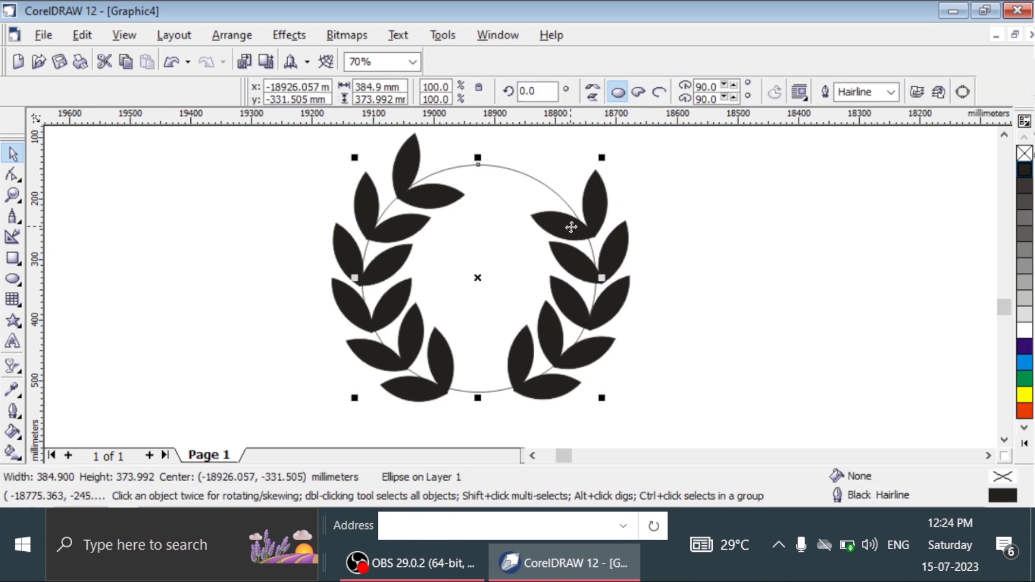
left_click(665, 187)
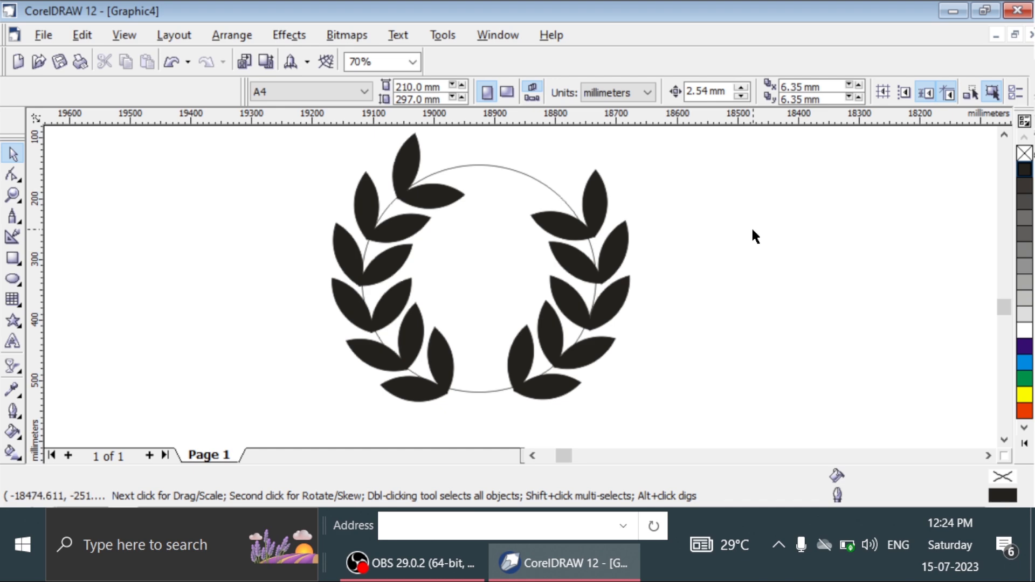
left_click(593, 213)
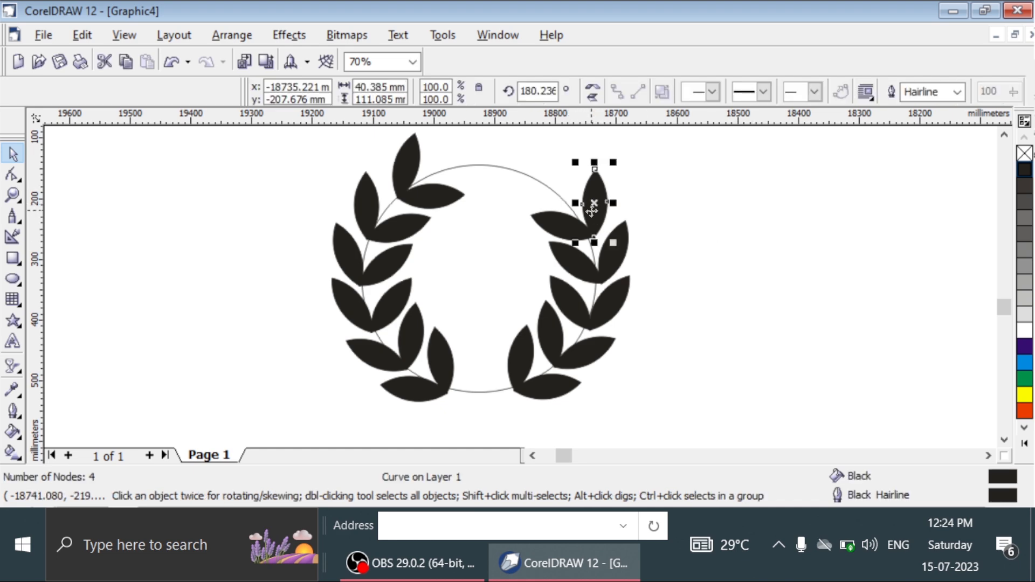
left_click(572, 225, "shift")
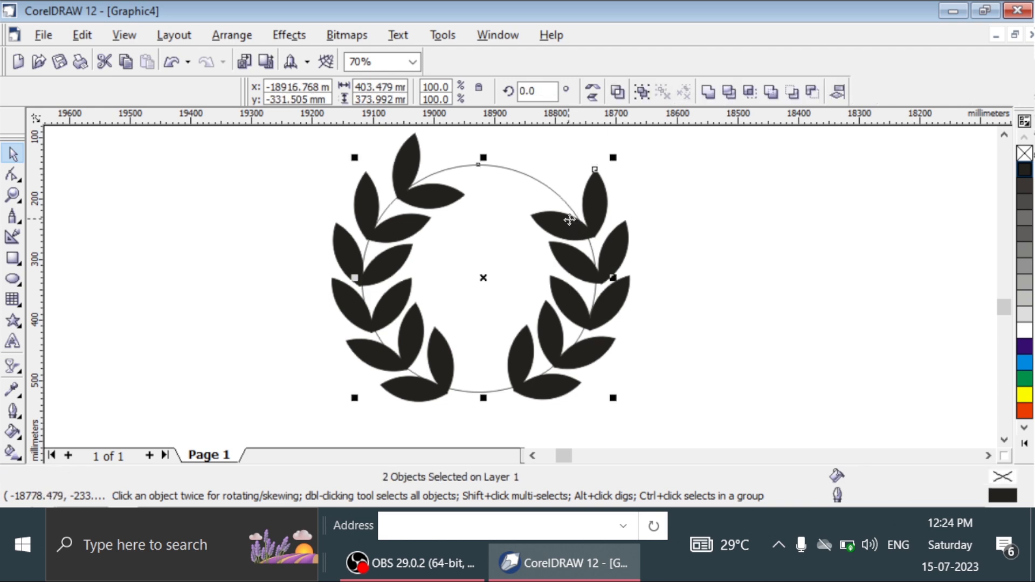
left_click(595, 200)
left_click(645, 200)
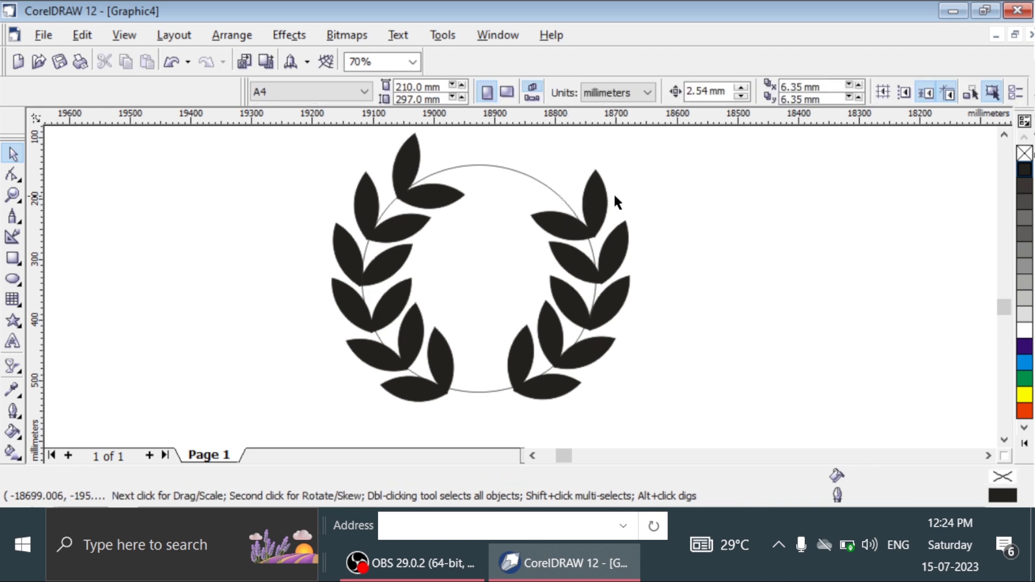
left_click(576, 236)
left_click(671, 222)
Step: Move the upright top leaf of the mirrored branch into the empty area to the right of the wreath
left_click(590, 200)
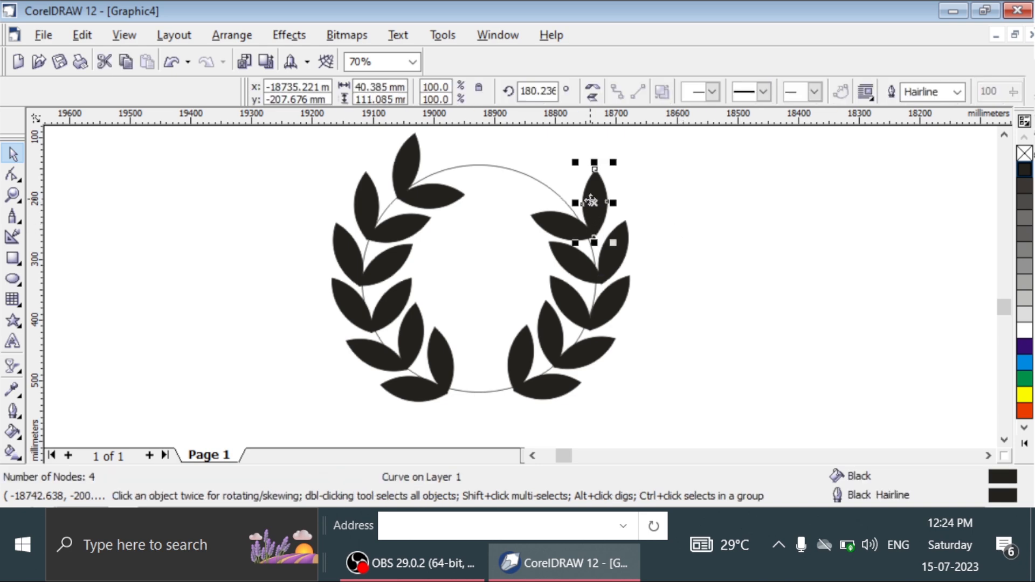
left_click_drag(591, 201, 782, 203)
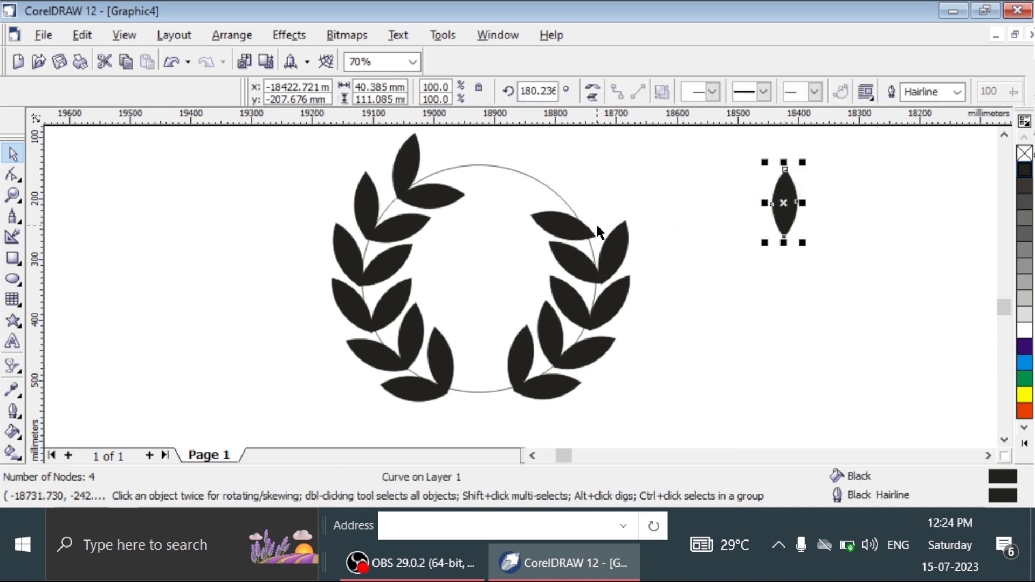
left_click(564, 233)
left_click(564, 225)
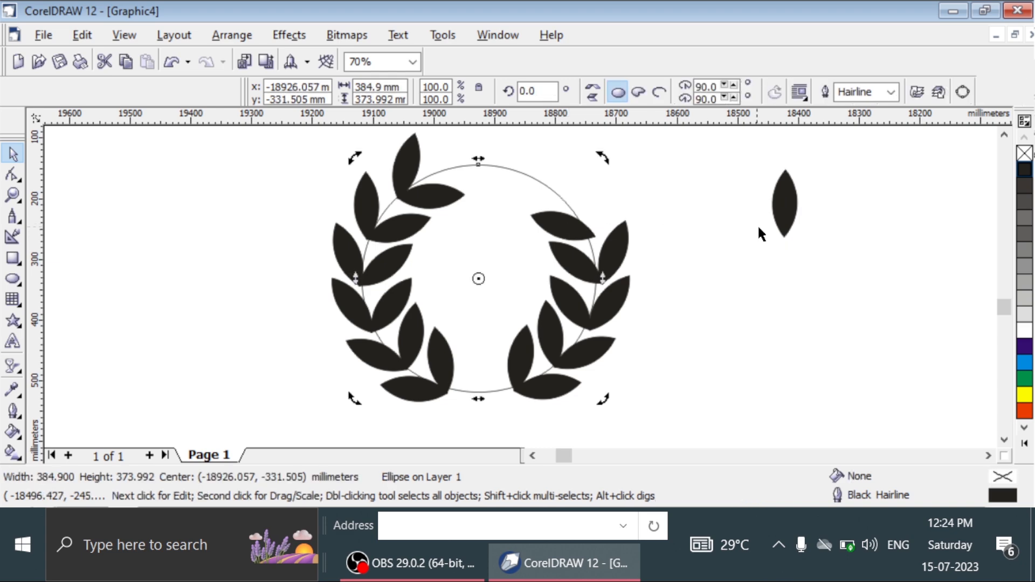
left_click(701, 222)
left_click(788, 209)
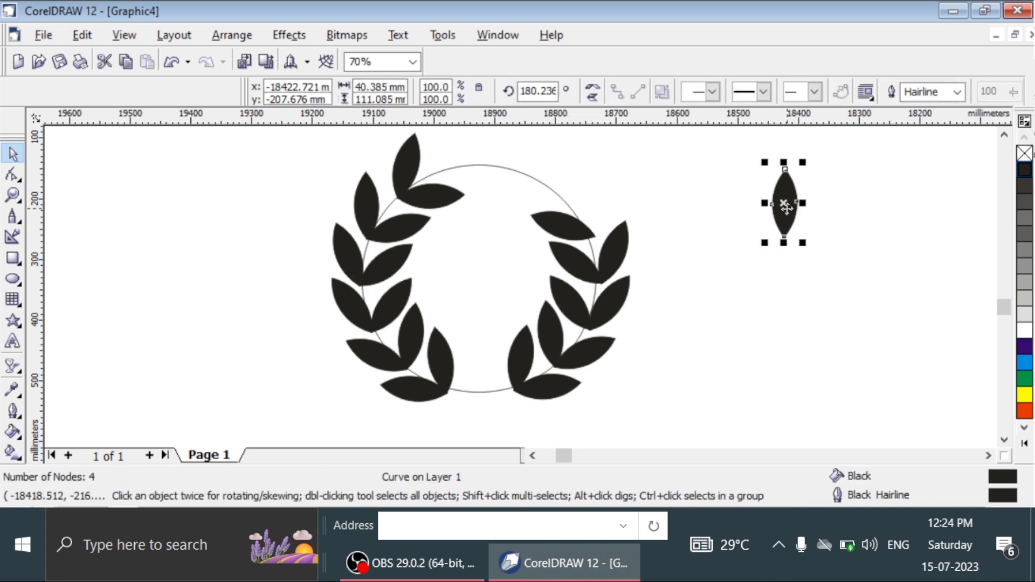
Step: Duplicate the loose leaf and rotate the copy clockwise about its base to about 114°, forming a V-shaped leaf pair
key("ctrl+d")
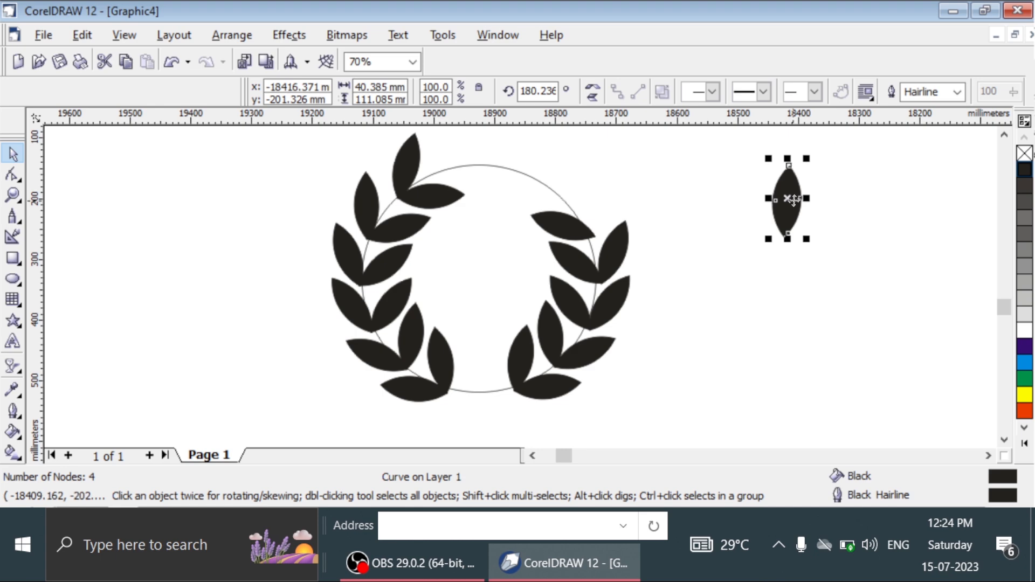
left_click(790, 208)
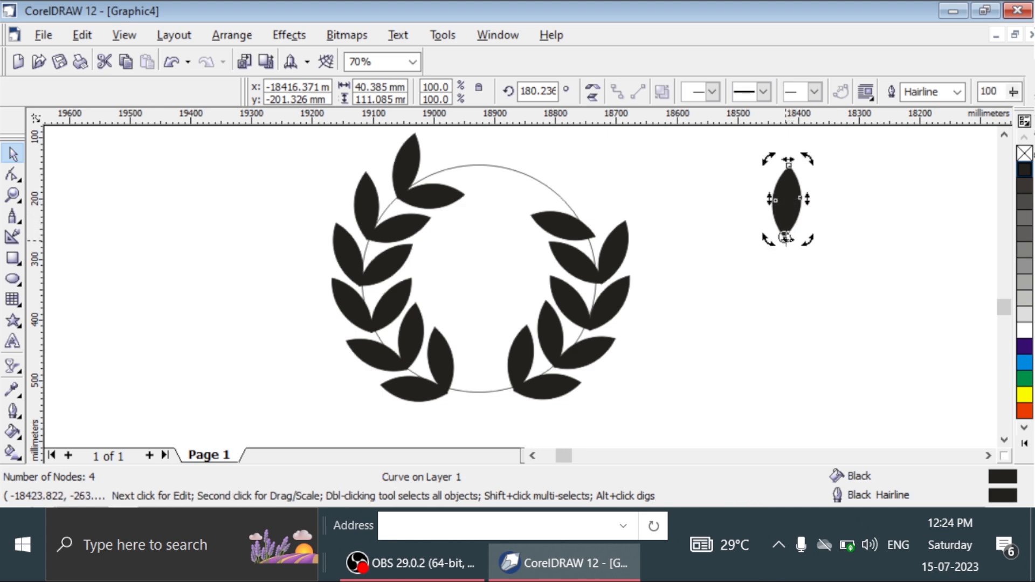
left_click_drag(808, 160, 839, 229)
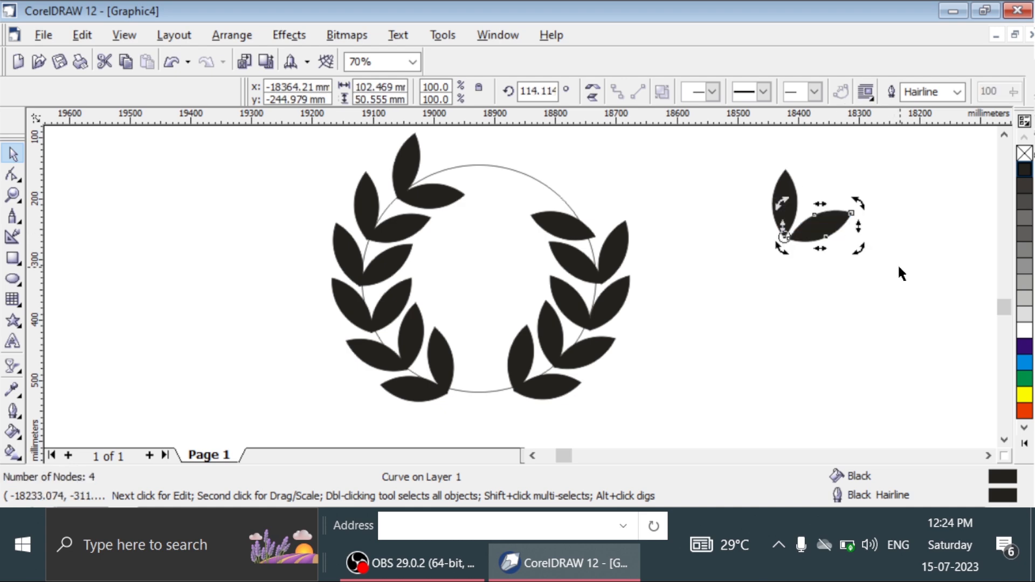
key("Escape")
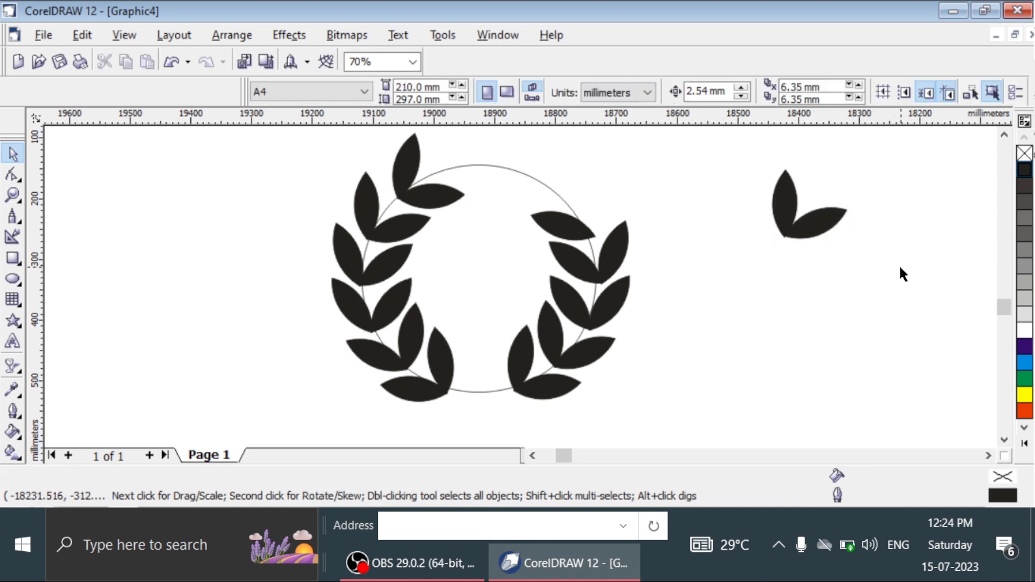
Step: Duplicate the upright leaf of the loose pair and place the copy beside the single top leaf of the mirrored branch
left_click(549, 222)
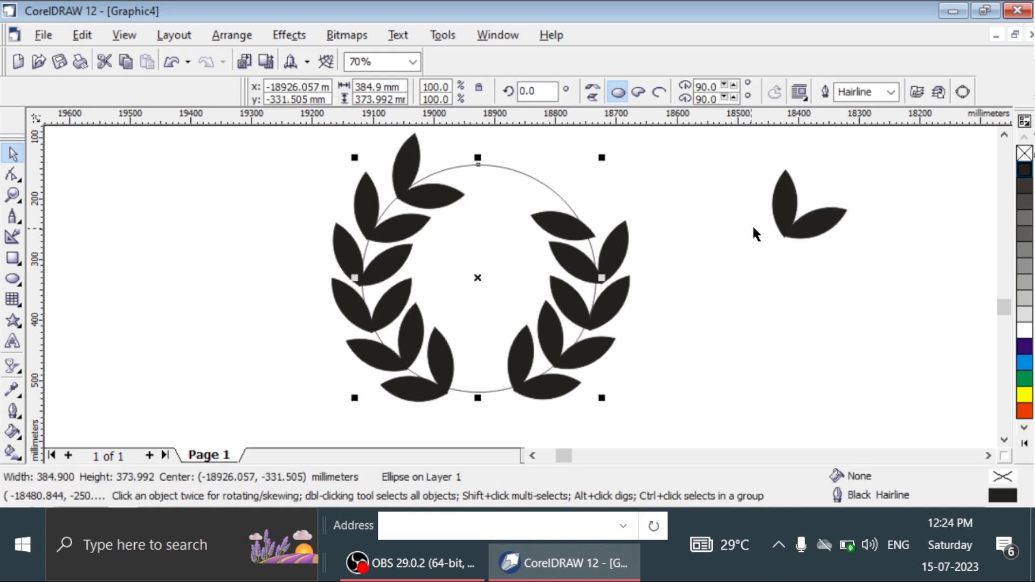
left_click(782, 207)
key("ctrl+d")
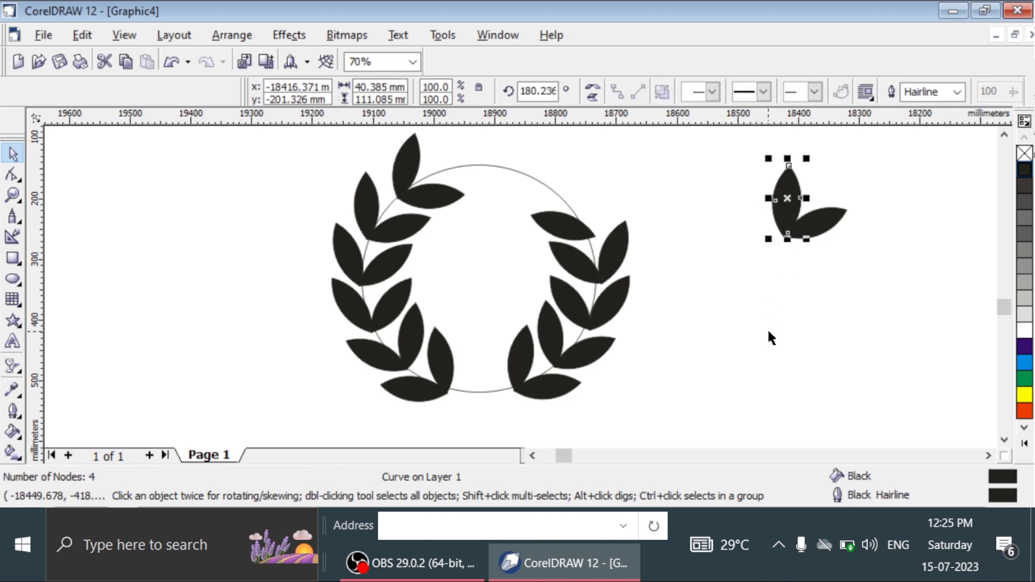
left_click_drag(786, 207, 592, 205)
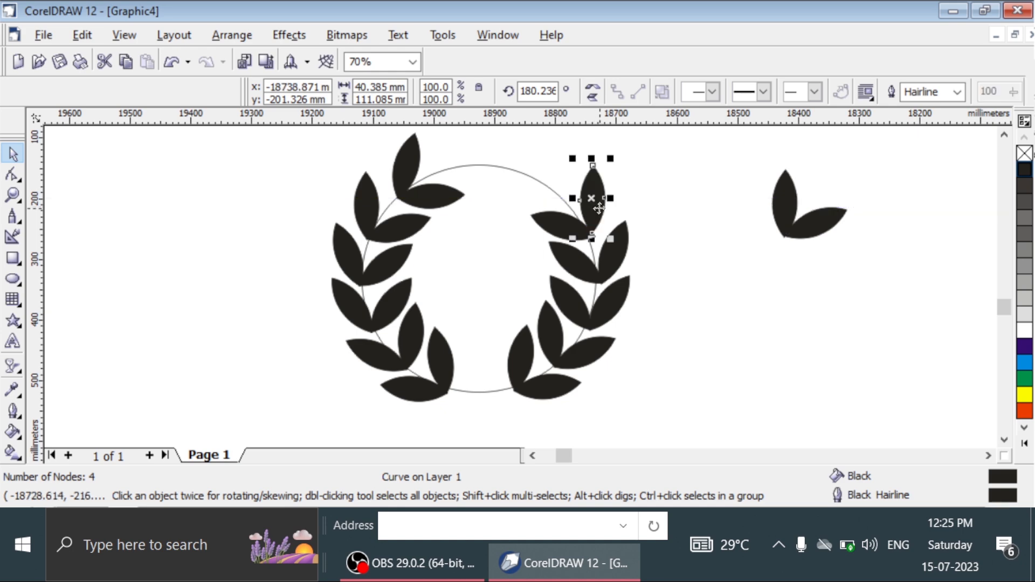
key("Down")
key("Left")
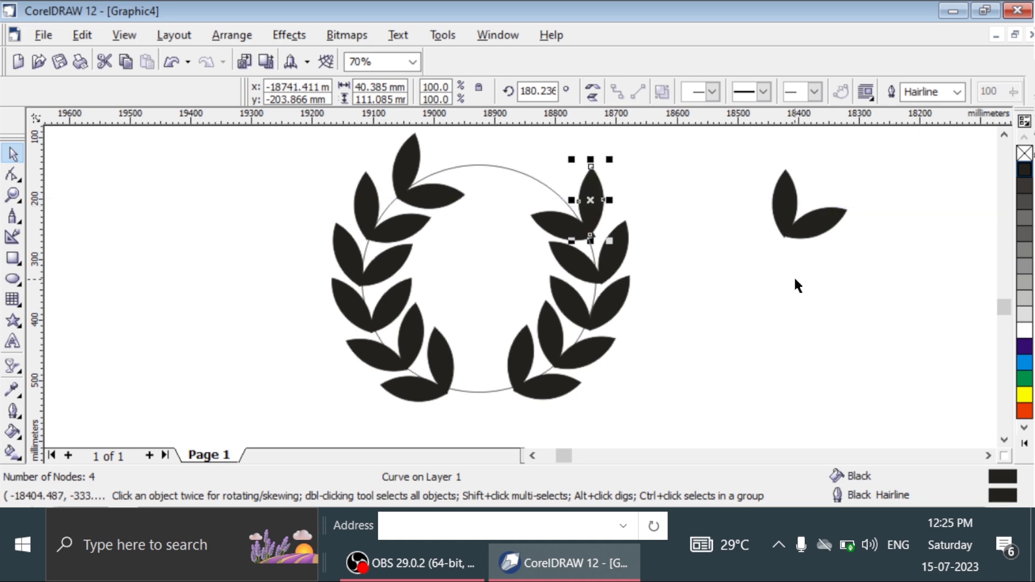
Step: Rotate the copied leaf counterclockwise to about 193° so its base meets the neighbouring leaf on the circle
left_click(602, 207)
left_click_drag(574, 158, 561, 162)
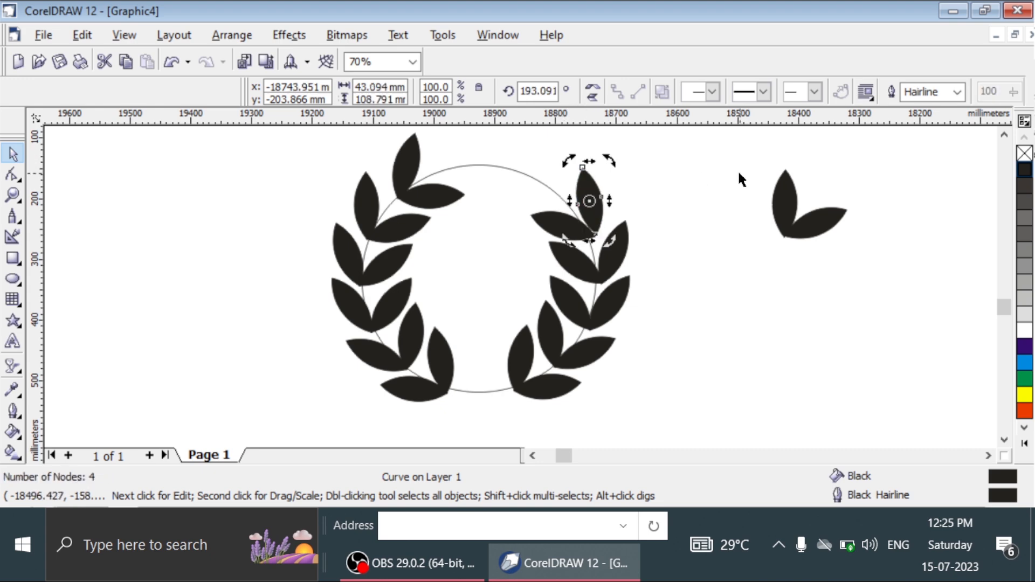
left_click(744, 240)
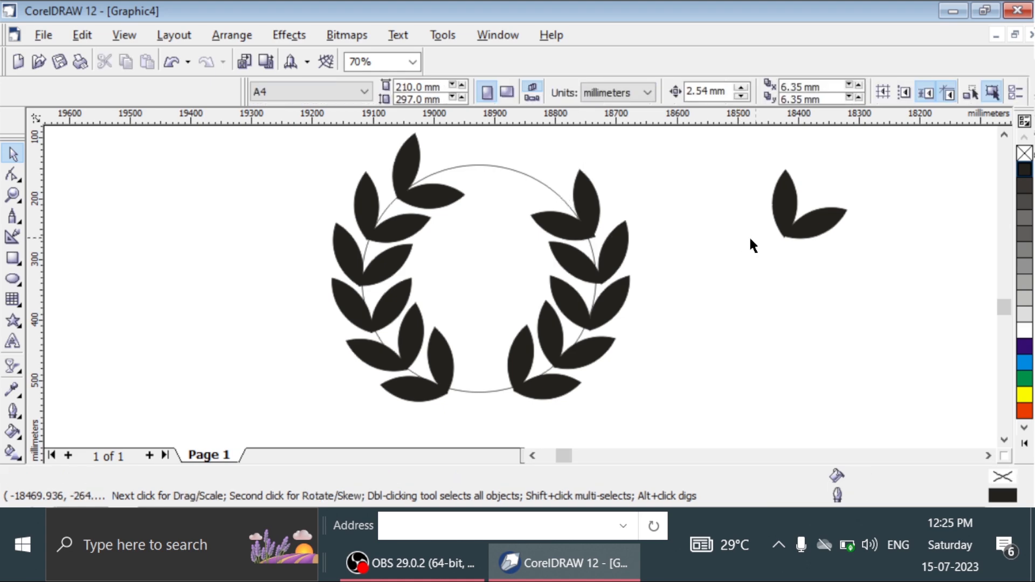
Step: Select both leaves of the loose V-shaped pair and group them
left_click(793, 222)
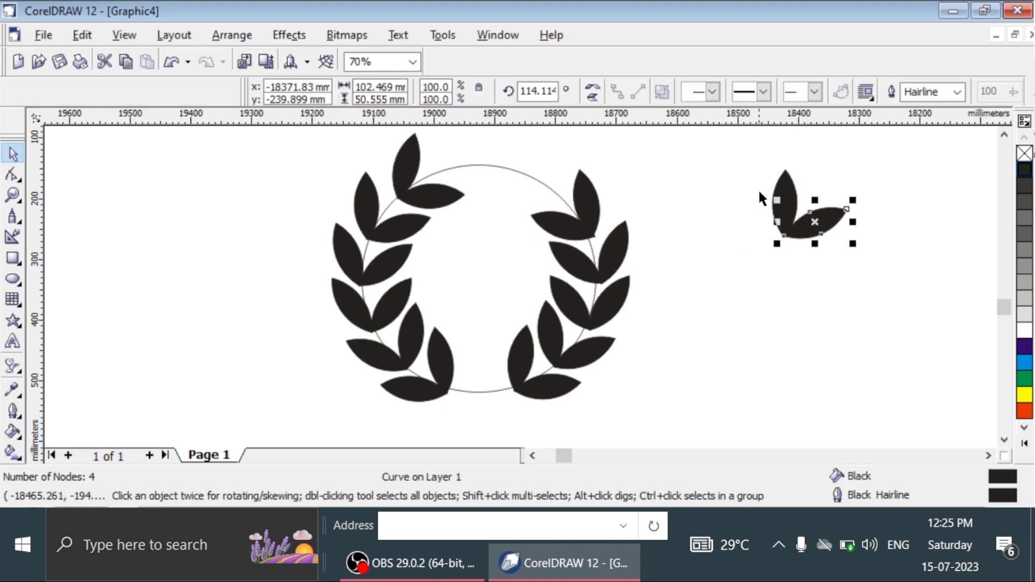
left_click(782, 184, "shift")
left_click(641, 91)
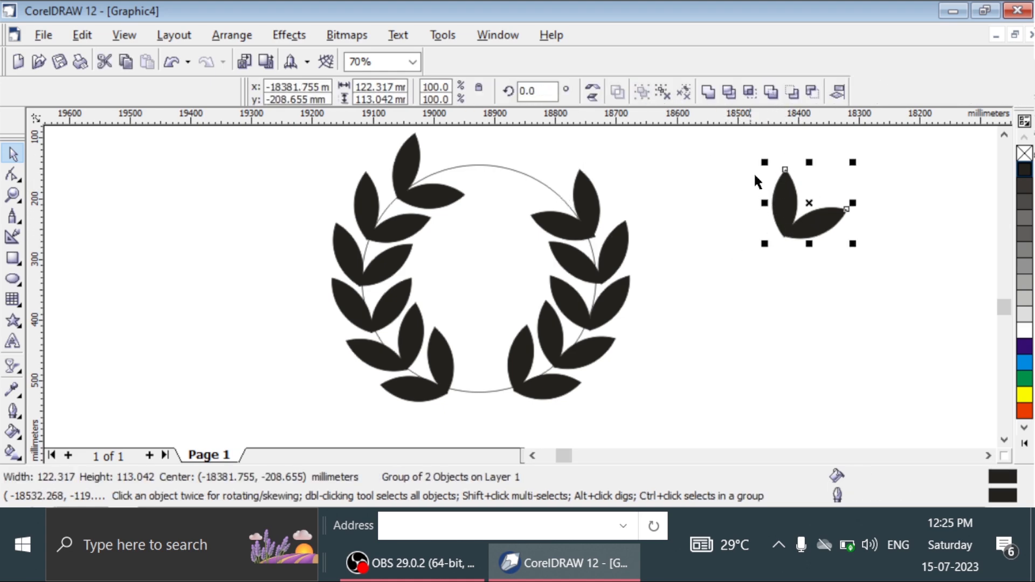
Step: Move the grouped leaf pair to the upper end of the mirrored branch and rotate it counterclockwise to follow the circle
left_click_drag(805, 205, 487, 169)
left_click(544, 158)
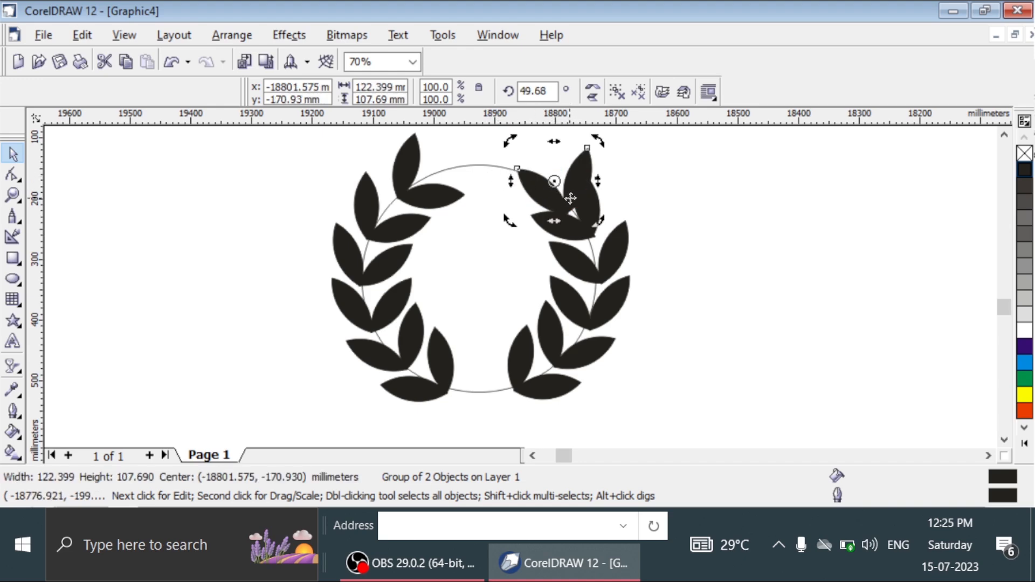
mouse_move(600, 220)
left_mouse_down()
mouse_move(548, 192)
mouse_move(571, 215)
mouse_move(596, 218)
left_mouse_up()
left_click(668, 201)
left_click(537, 182)
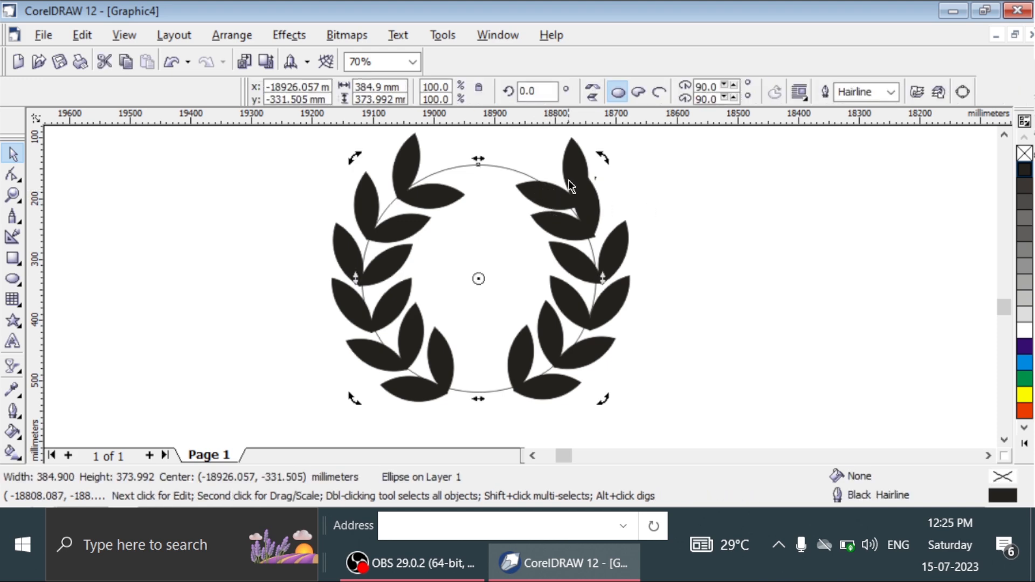
Step: Fine-tune the top leaf pair on the circle, rotating it to about 83° and lowering it level with the opposite top pair
left_click(571, 162)
left_click_drag(571, 157, 551, 150)
left_click(559, 167)
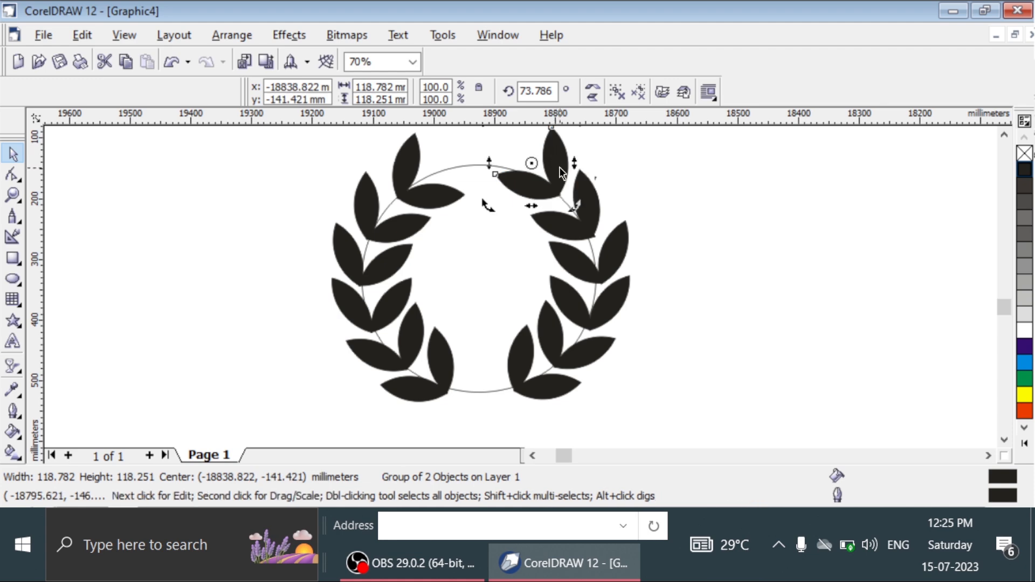
left_click_drag(489, 206, 494, 210)
key("Down")
key("Down")
key("Down")
key("Down")
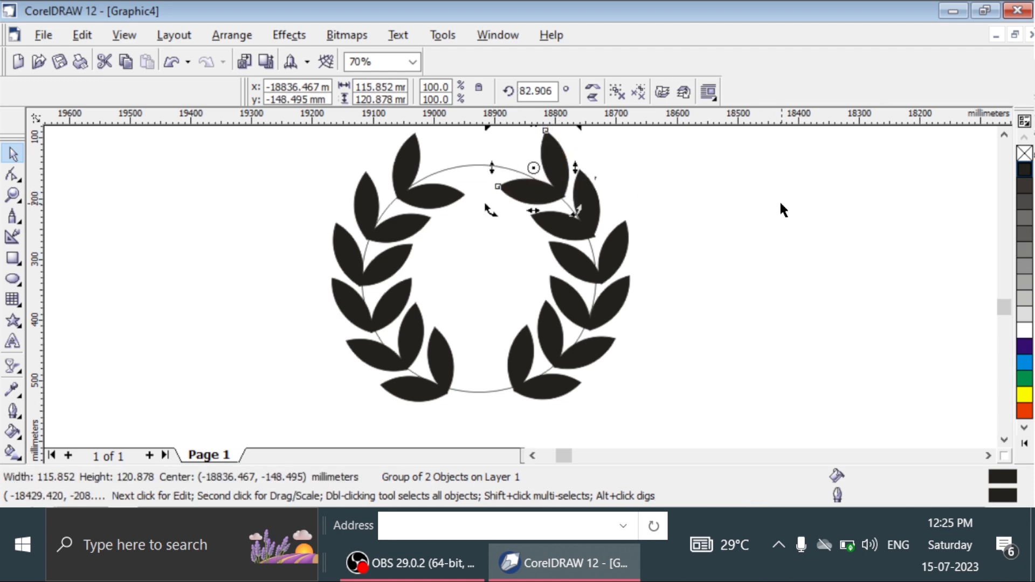
key("Down")
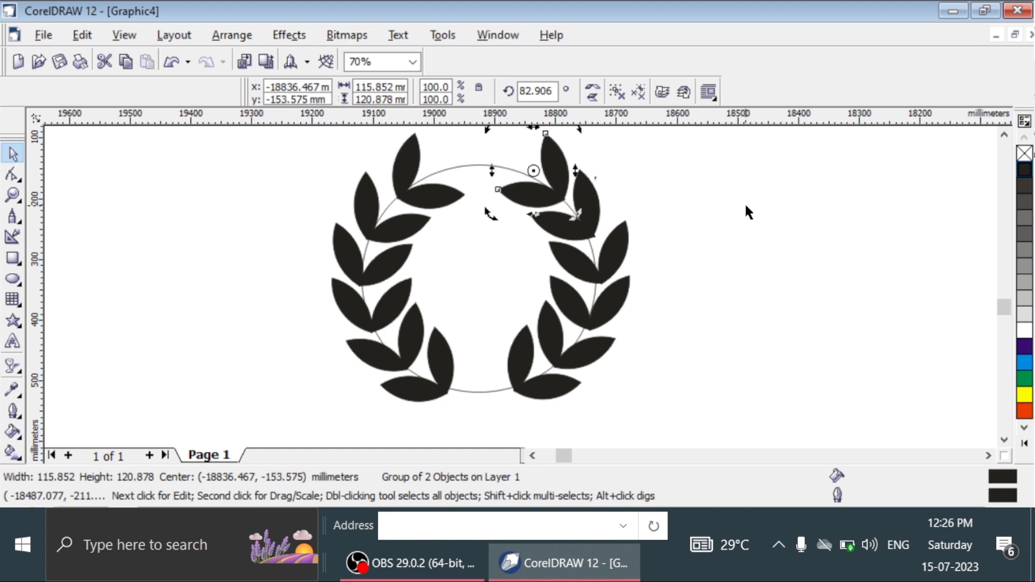
Step: Delete the guide circle behind the leaves
left_click(746, 212)
left_click(497, 166)
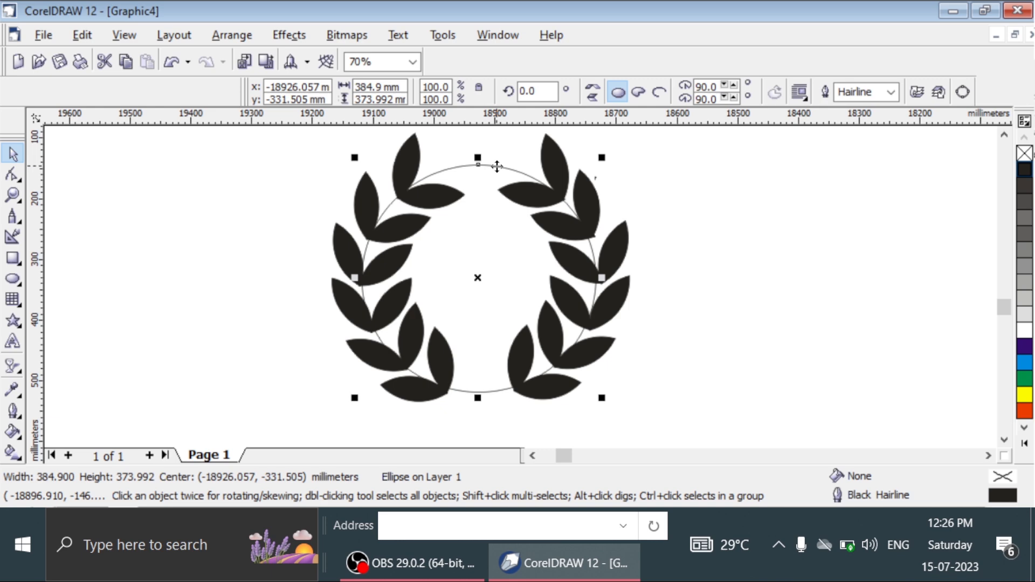
key("Delete")
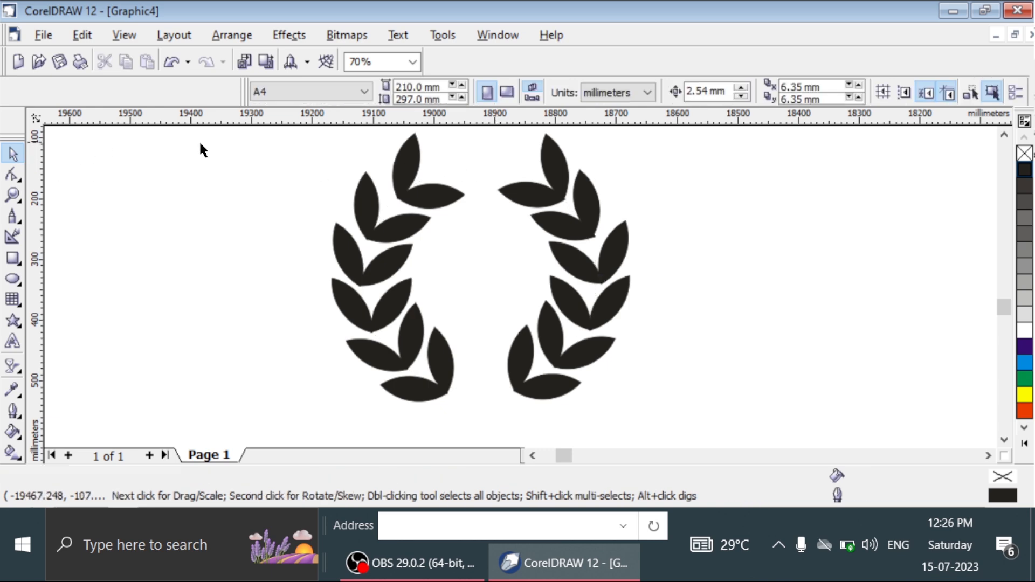
Step: Select all the leaves of both branches and group them into one wreath
key("ctrl+a")
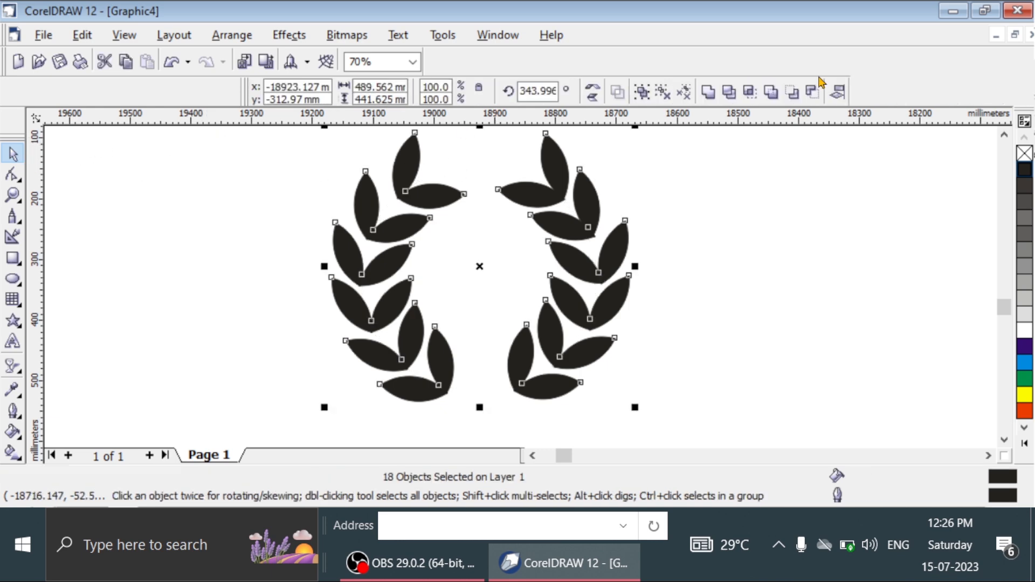
left_click(644, 95)
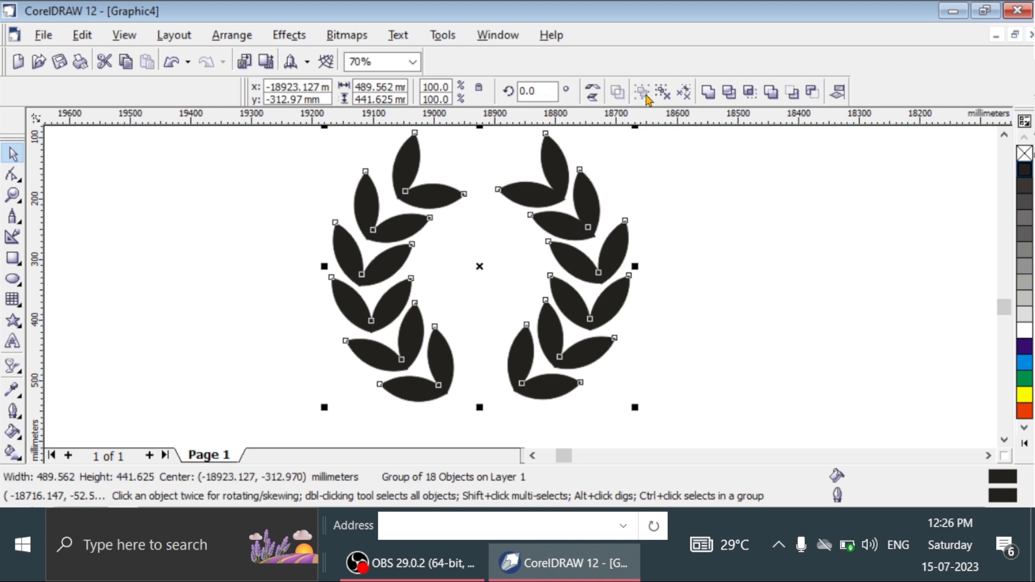
left_click(712, 208)
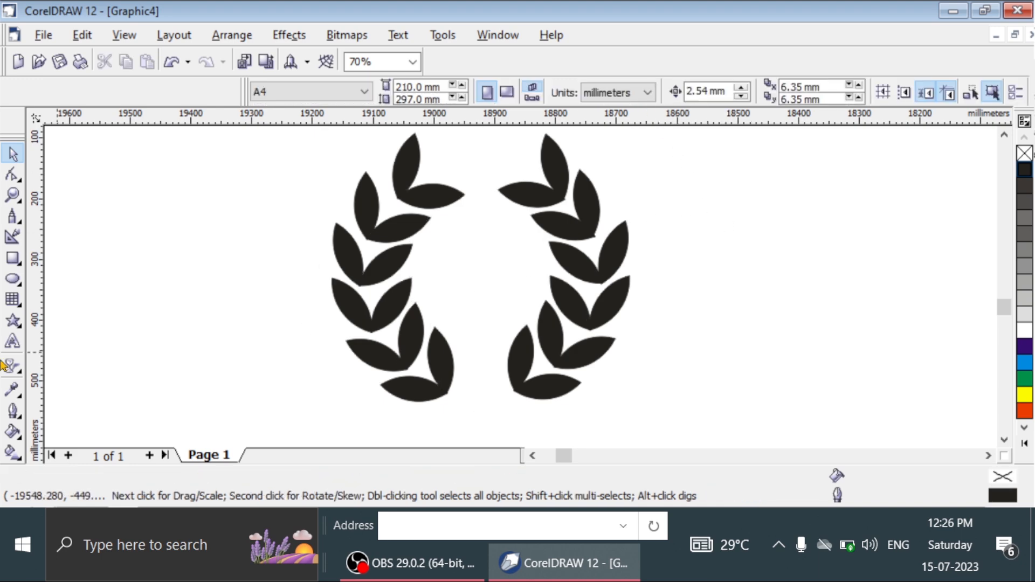
Step: Draw a four-pointed star about 87 mm wide between the wreath's bottom leaves, fill it black and nudge it up slightly
left_click(12, 321)
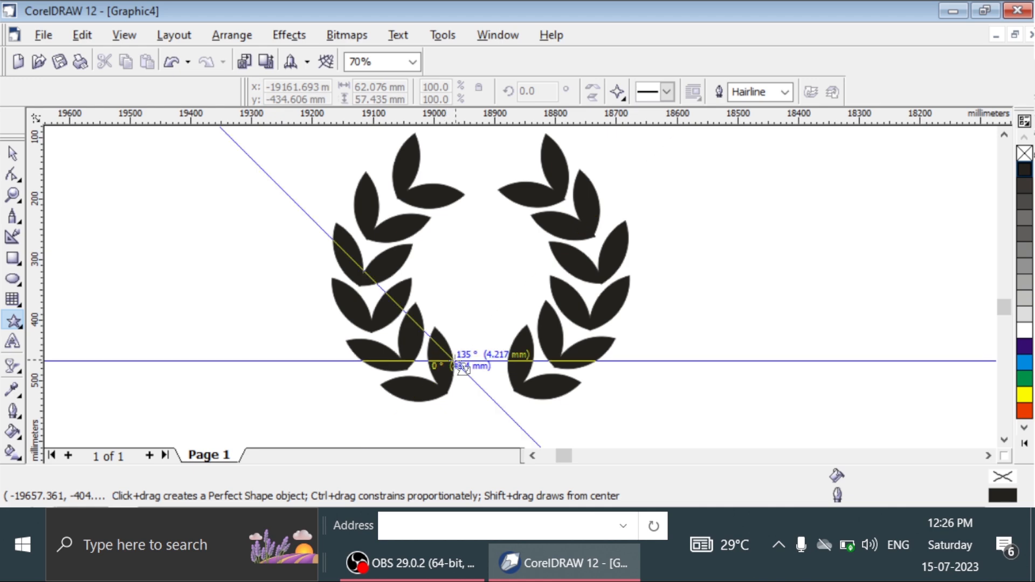
mouse_move(457, 362)
left_mouse_down()
mouse_move(509, 401)
mouse_move(514, 419)
left_mouse_up()
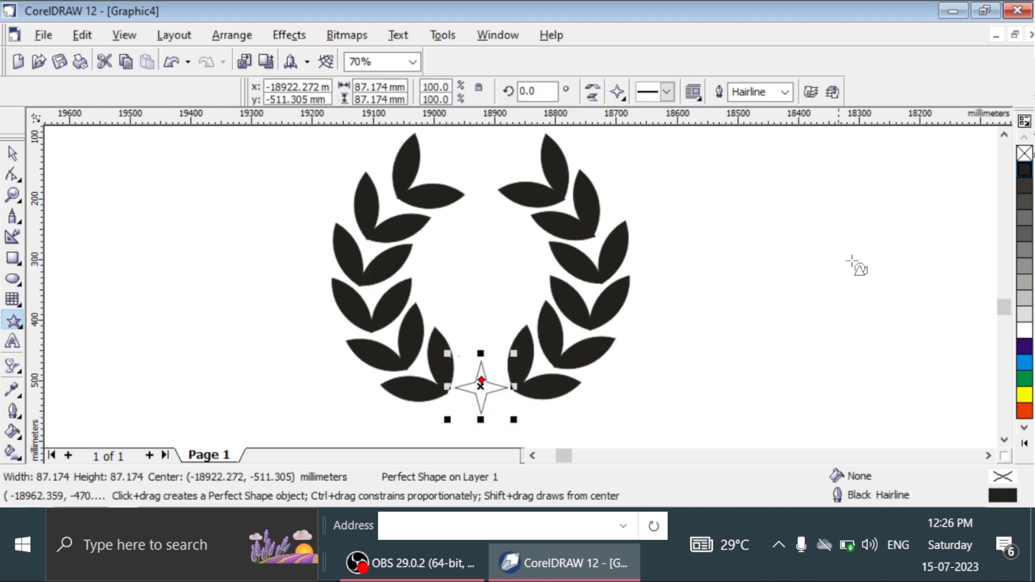
left_click(1023, 171)
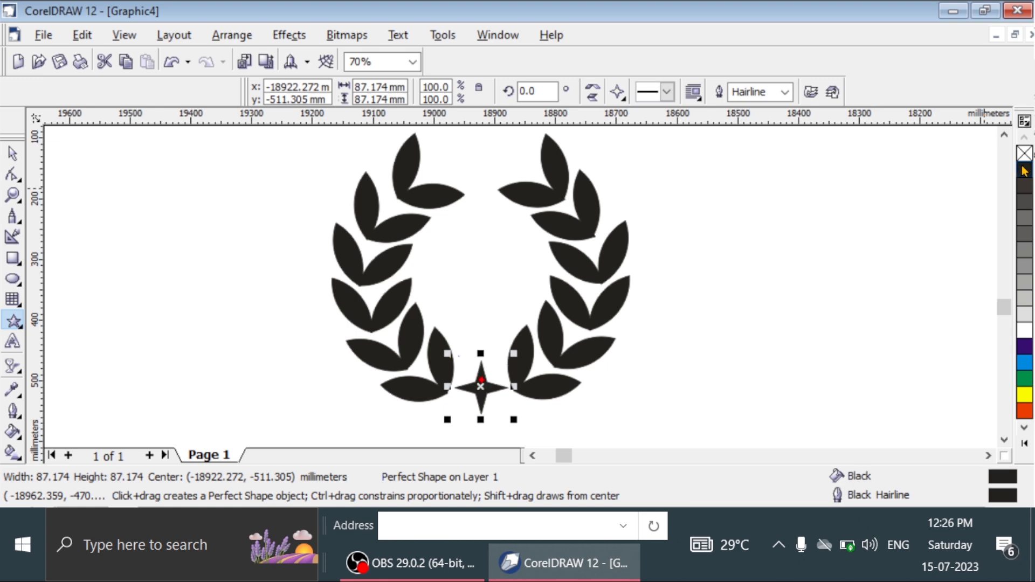
key("Up")
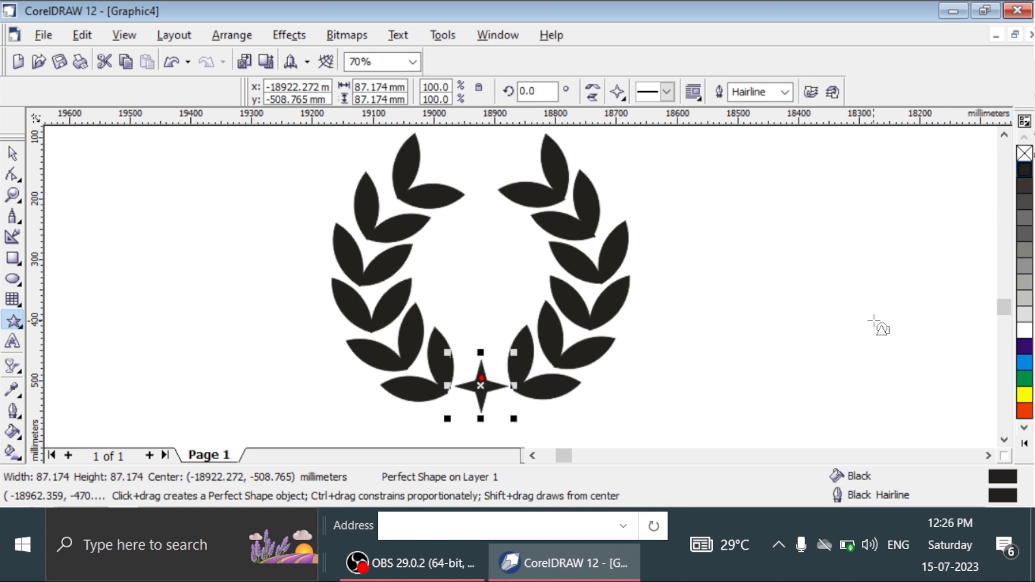
Step: Draw a folded ribbon banner shape about 648 × 140 mm in the empty area to the right of the wreath
left_click(625, 100)
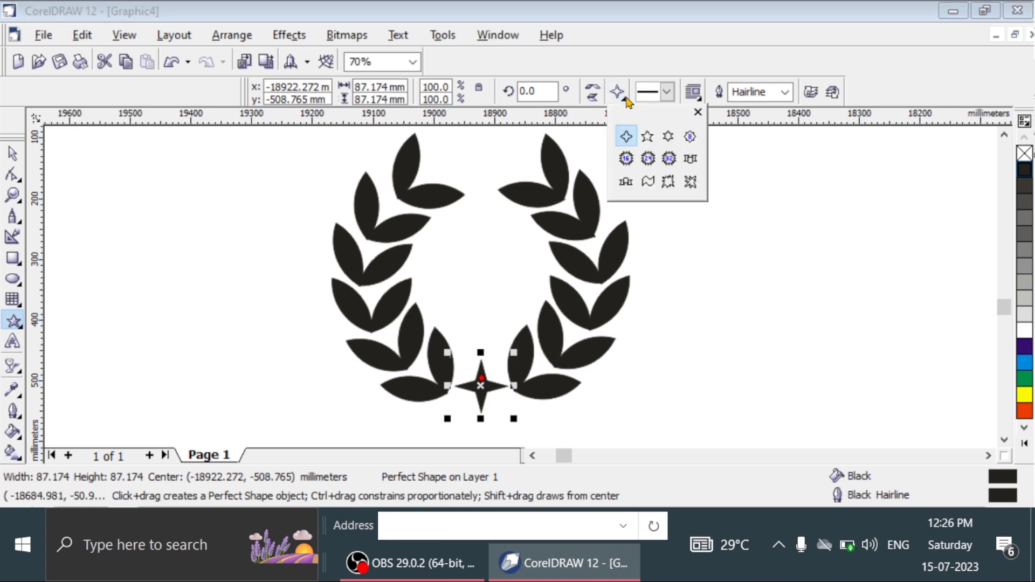
left_click(629, 182)
scroll(330, 395, "down", 2)
left_click_drag(666, 282, 905, 347)
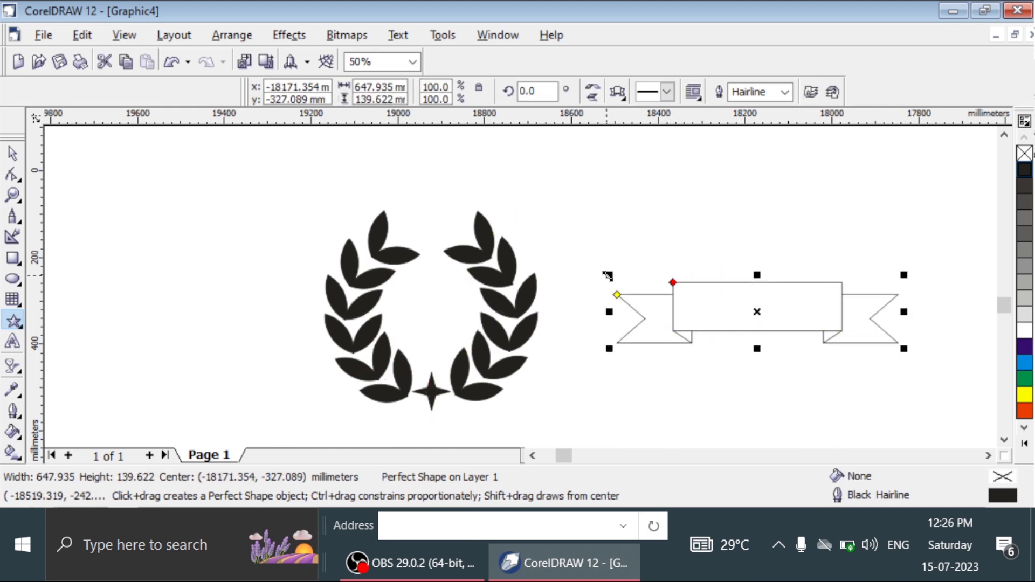
Step: Rotate the ribbon banner to about 179° so its folds sit along its upper edge
right_click(675, 299)
left_click(673, 196)
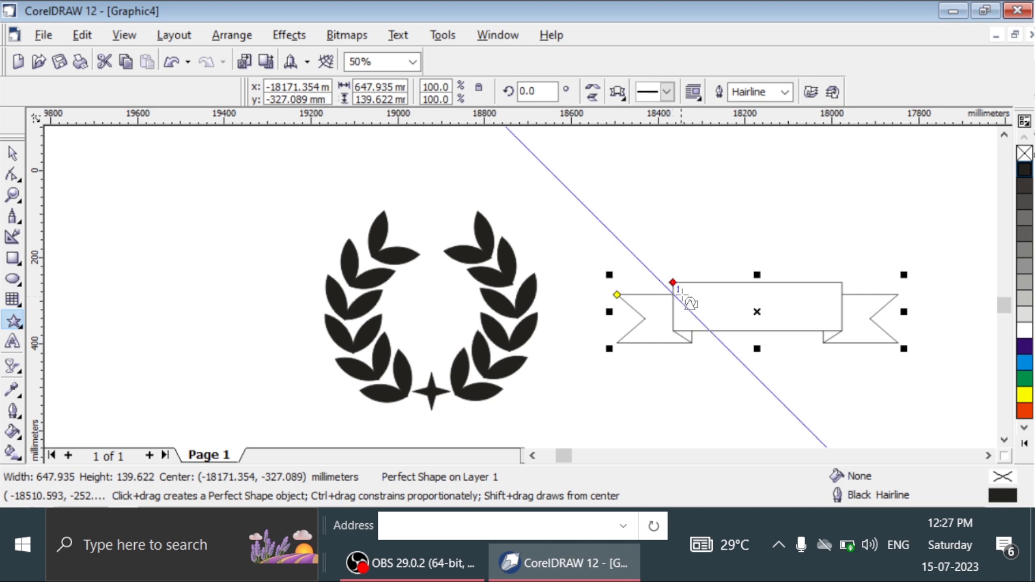
left_click(11, 155)
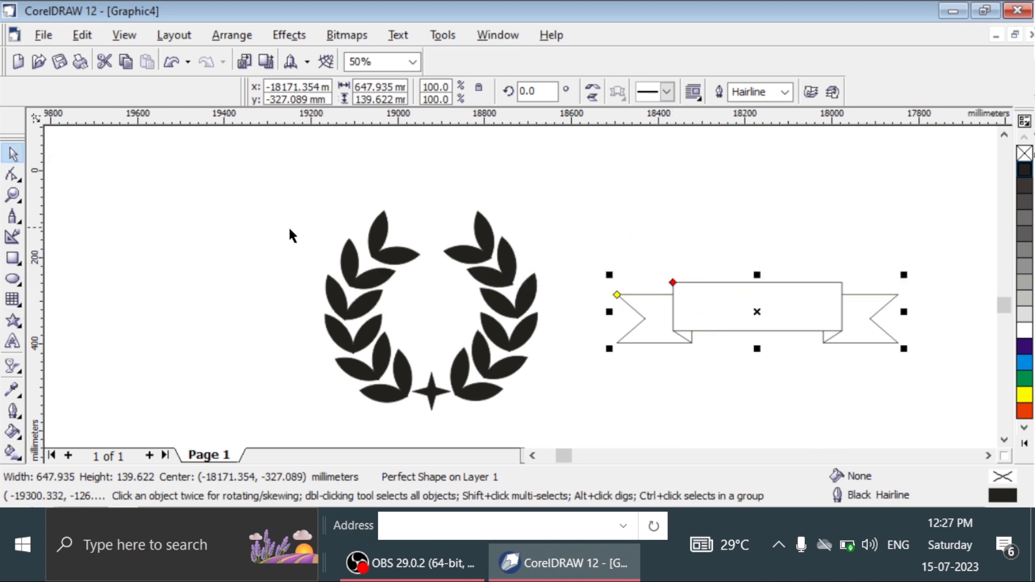
left_click(694, 293)
left_click_drag(677, 288, 823, 335)
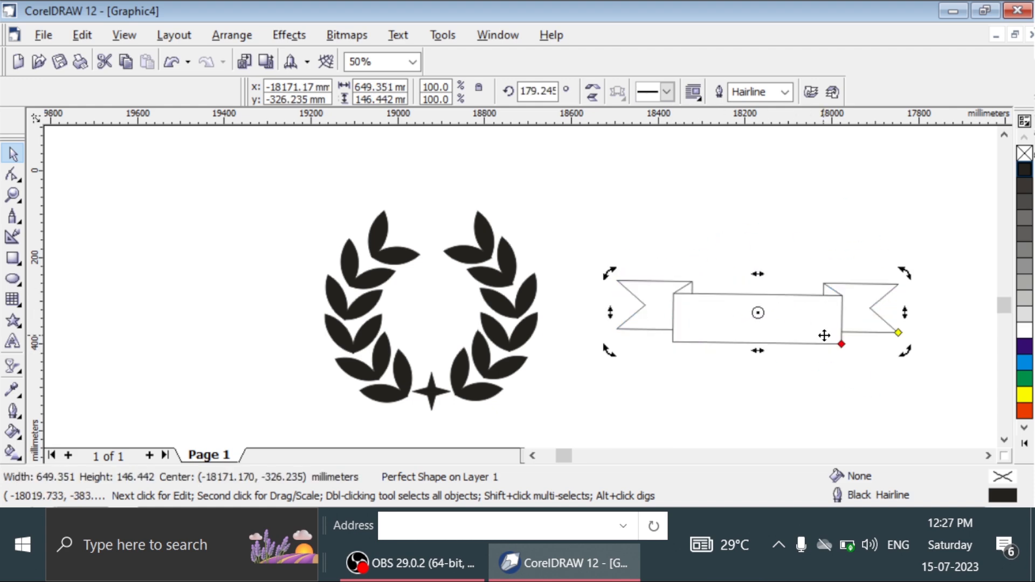
Step: Scale the wreath group down to about 93% and move it above the star
left_click(486, 355)
left_click_drag(545, 412, 530, 397)
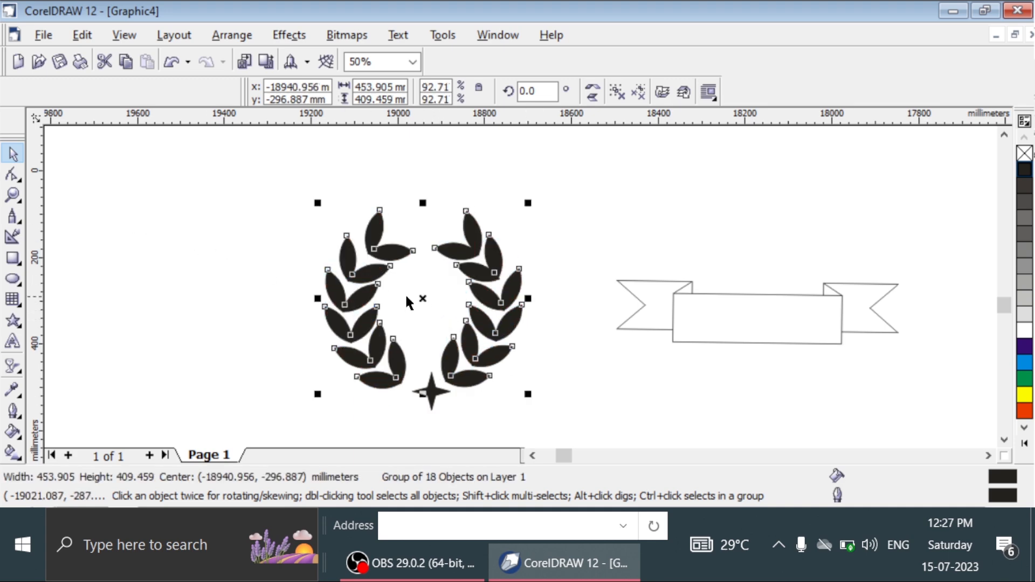
left_click(424, 311)
left_click(378, 273)
left_click_drag(420, 299, 444, 256)
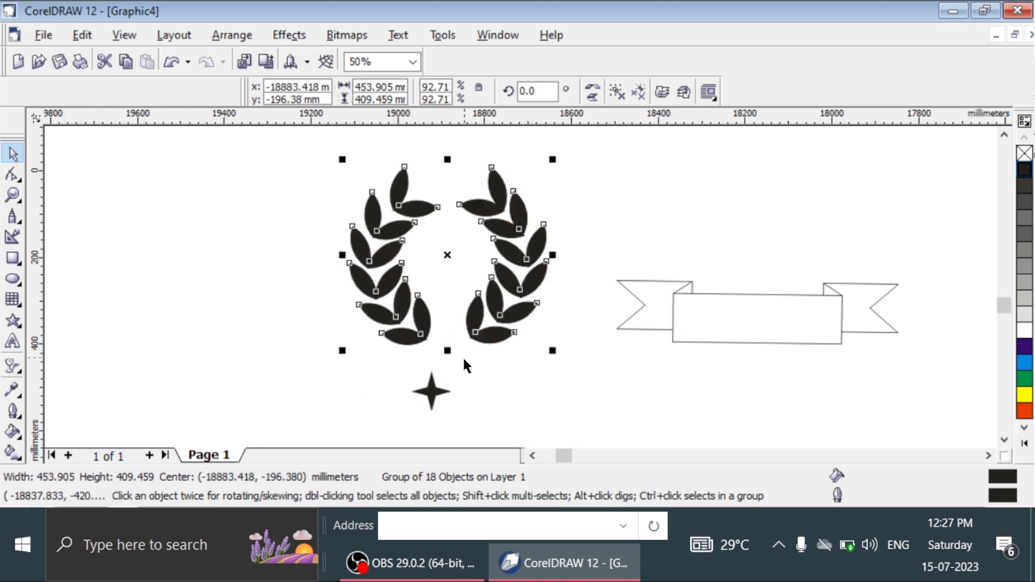
Step: Move the black star into the gap between the wreath's bottom leaves and fine-tune it until it is centred
left_click_drag(439, 392, 452, 336)
key("Left")
key("Left")
key("Left")
key("Up")
key("Up")
key("Up")
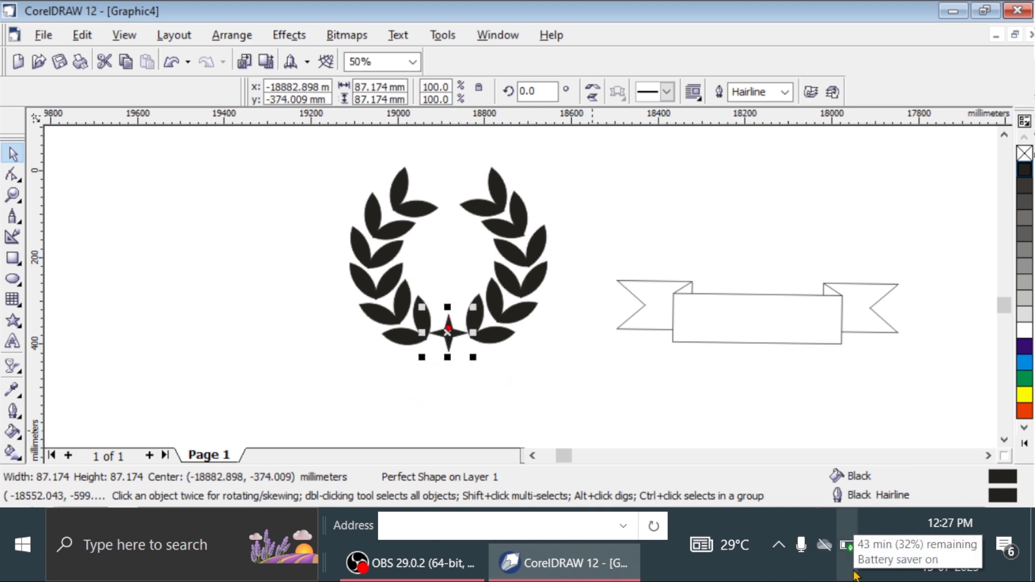
Step: Move the ribbon banner directly beneath the star, centred under the wreath
left_click(779, 340)
left_click_drag(779, 341, 467, 395)
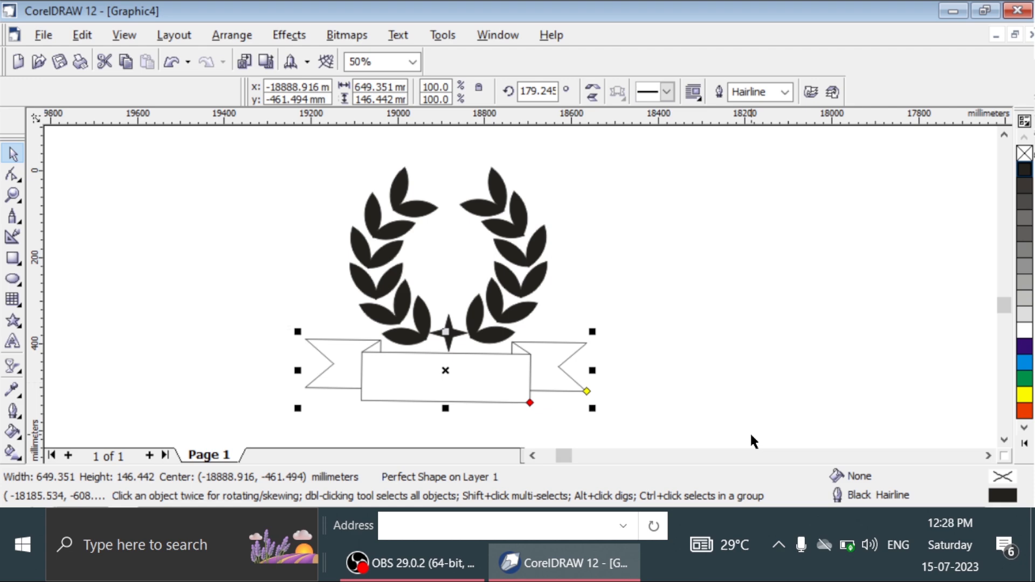
Step: Nudge the unfilled ribbon banner up about 13 mm and slightly right so it overlaps the star's lower point
key("Up")
key("Up")
key("Up")
key("Up")
key("Up")
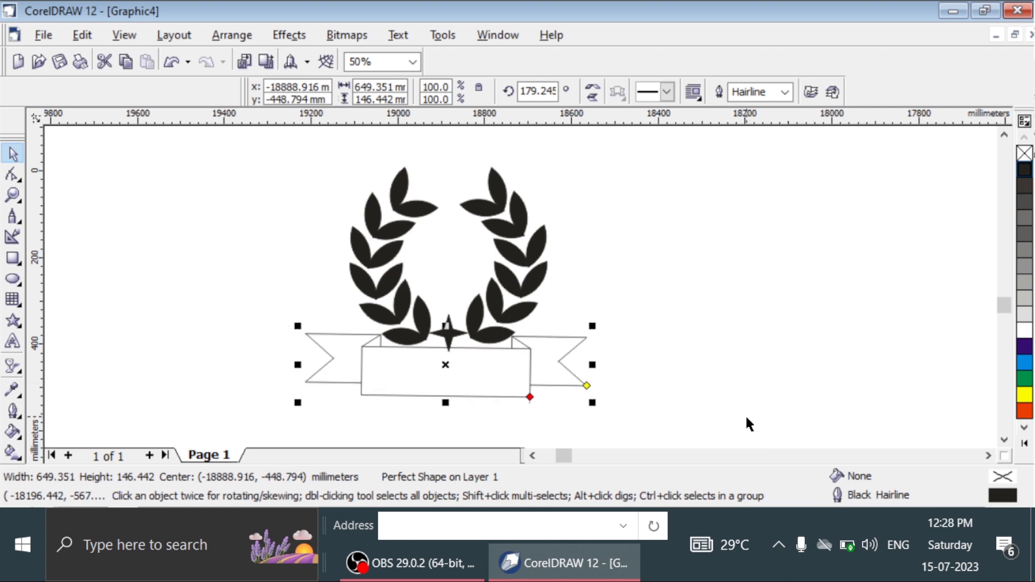
key("Right")
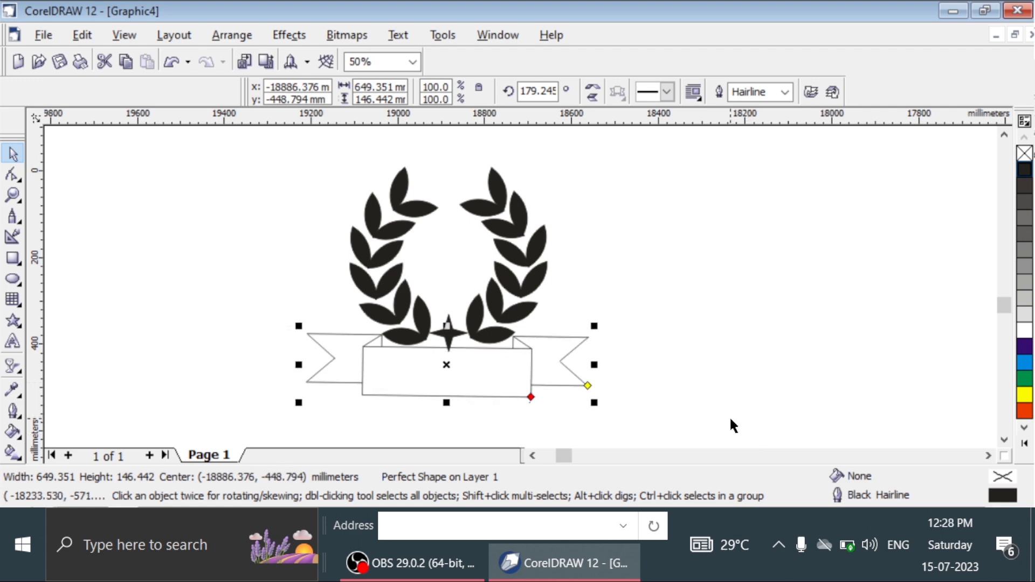
Step: Fill the ribbon banner black and move it to the right, away from beneath the star
left_click(1025, 176)
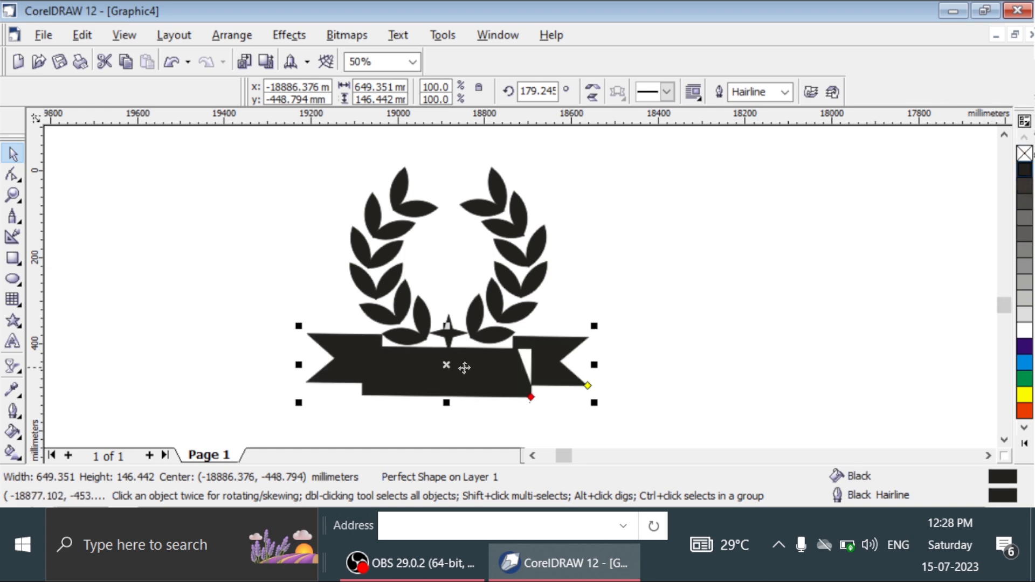
left_click(526, 363)
left_click(527, 368)
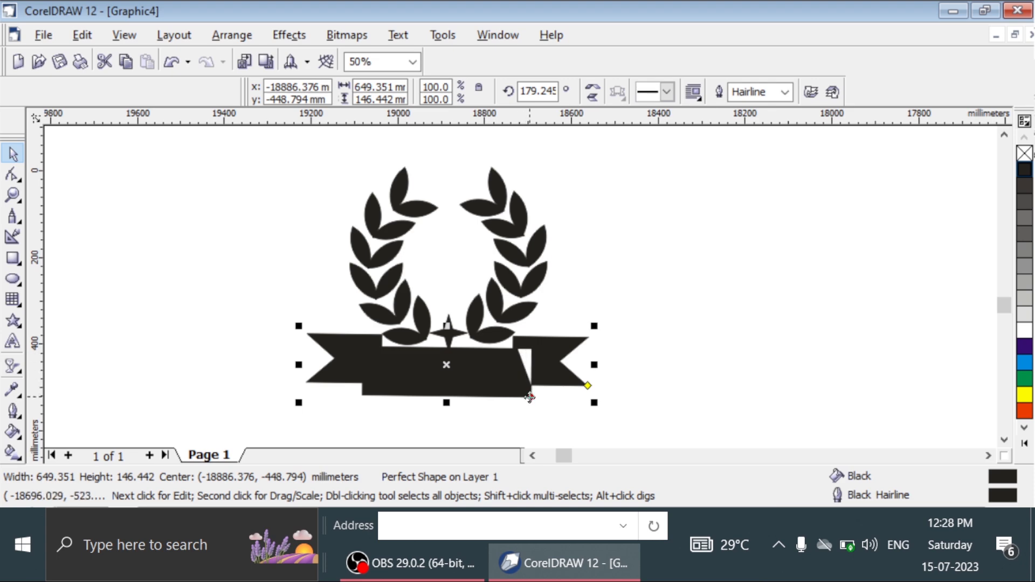
left_click_drag(483, 372, 665, 372)
left_click(709, 358)
left_click(710, 357)
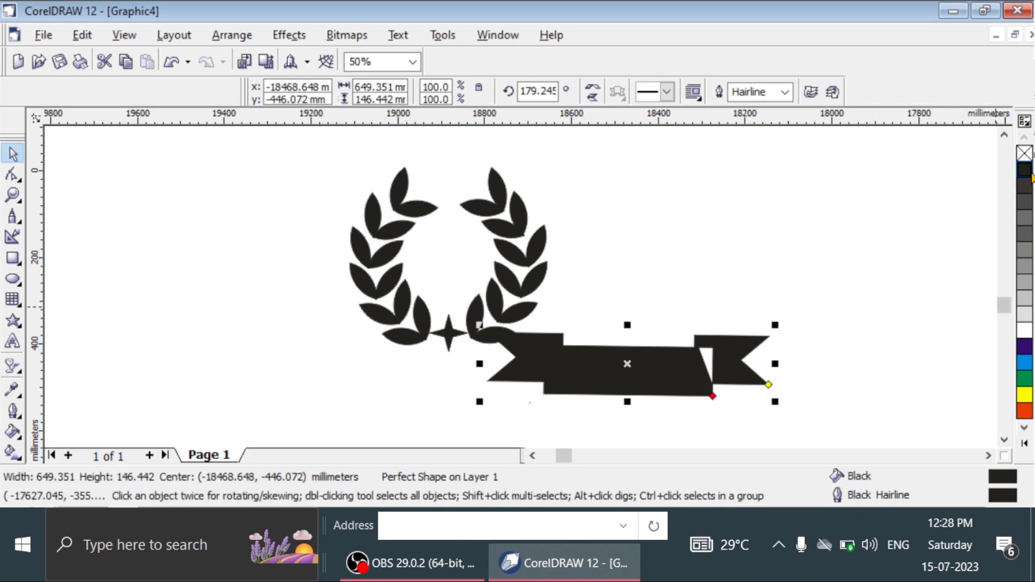
Step: Return the black banner beneath the star and fine-tune its vertical position against the star's lower point
left_click_drag(703, 356, 655, 378)
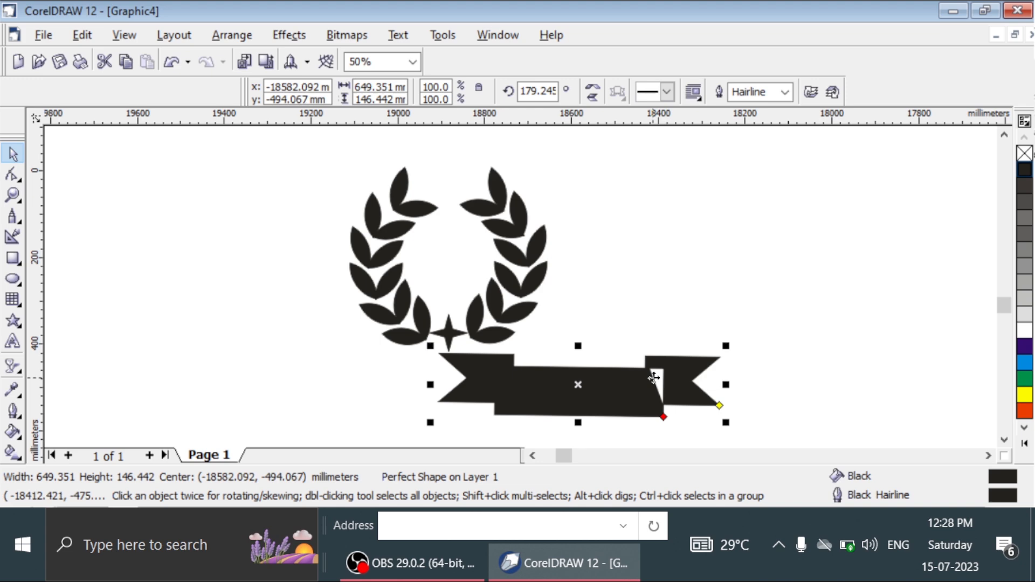
left_click(658, 377)
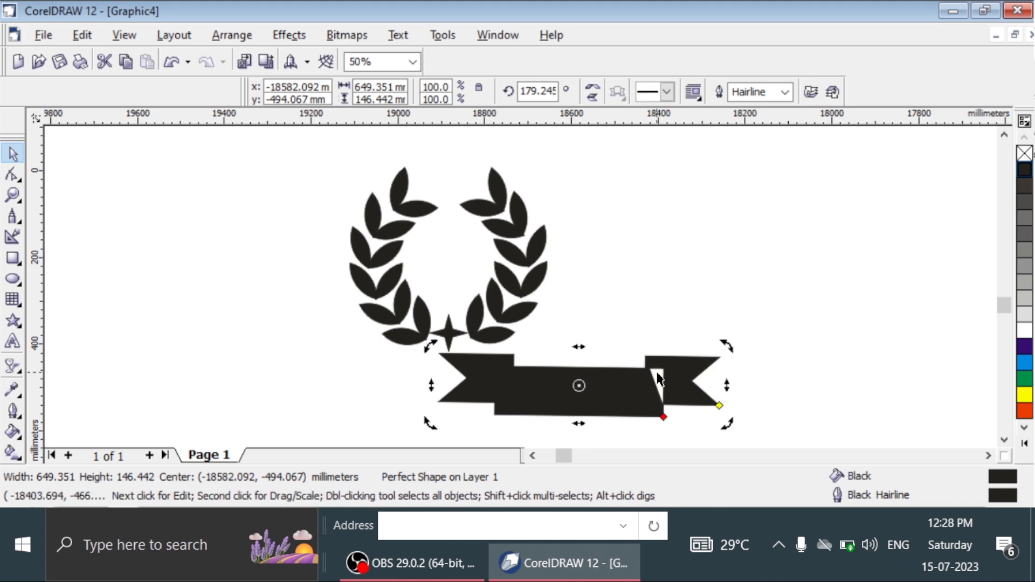
left_click_drag(613, 387, 478, 367)
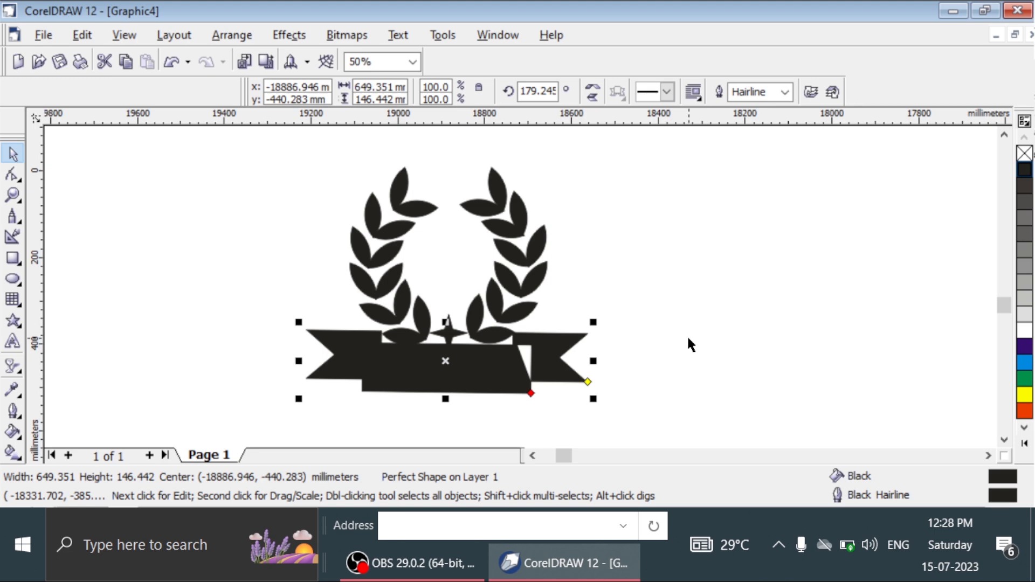
key("Down")
key("Down")
key("Down")
key("Up")
key("Up")
key("Down")
key("Down")
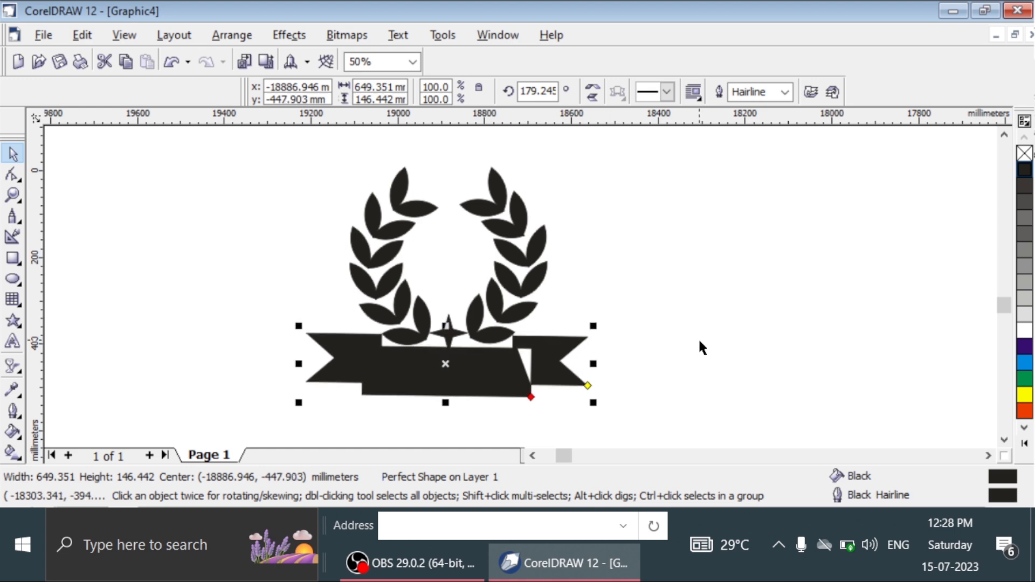
Step: Try rotating the black banner to about 359°, and undo back past its moves and black fill
left_click(479, 372)
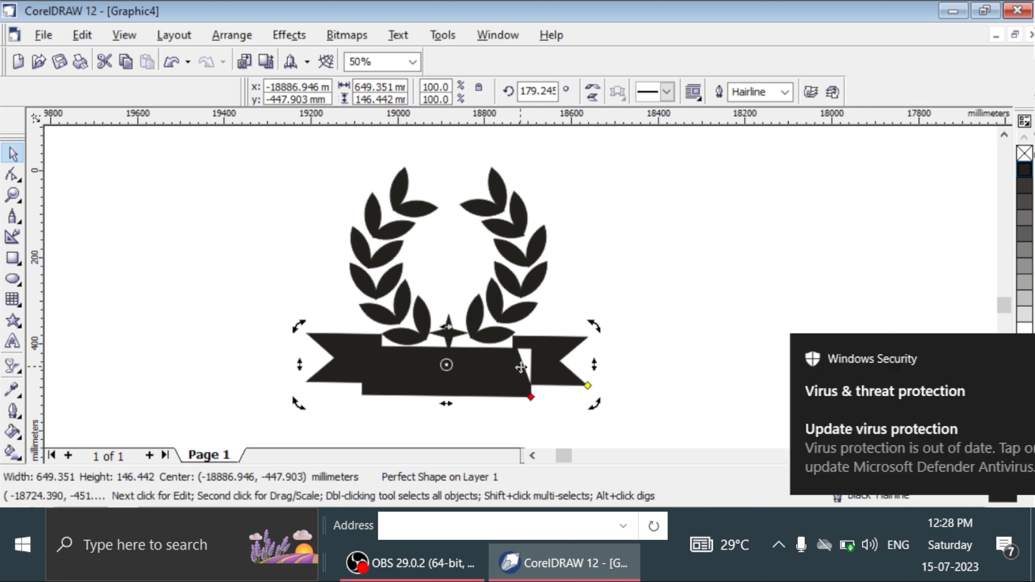
left_click_drag(595, 326, 450, 398)
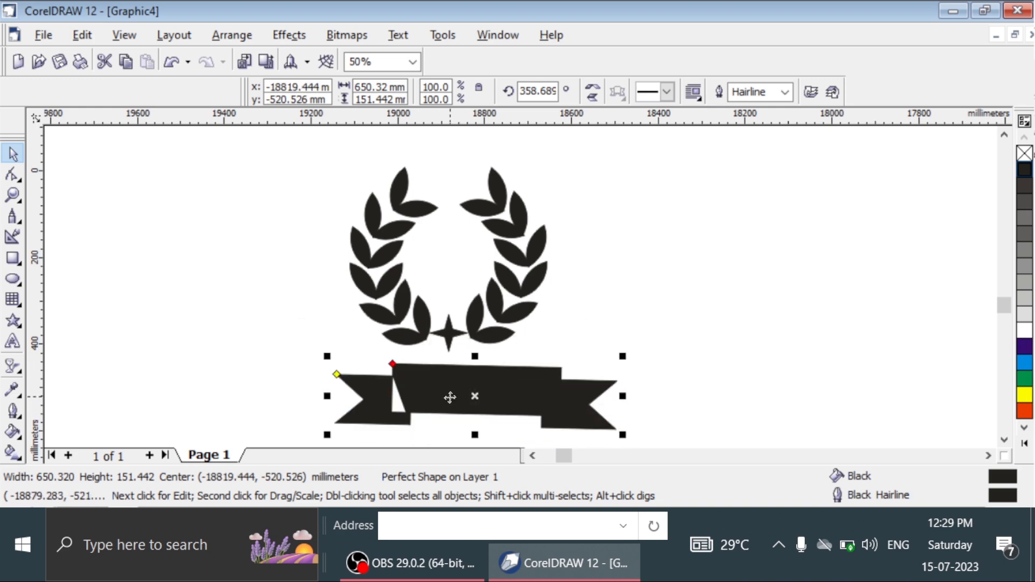
key("ctrl+z")
key("ctrl+z")
key("ctrl+z")
key("ctrl+z")
key("ctrl+z")
key("ctrl+z")
key("ctrl+z")
key("ctrl+z")
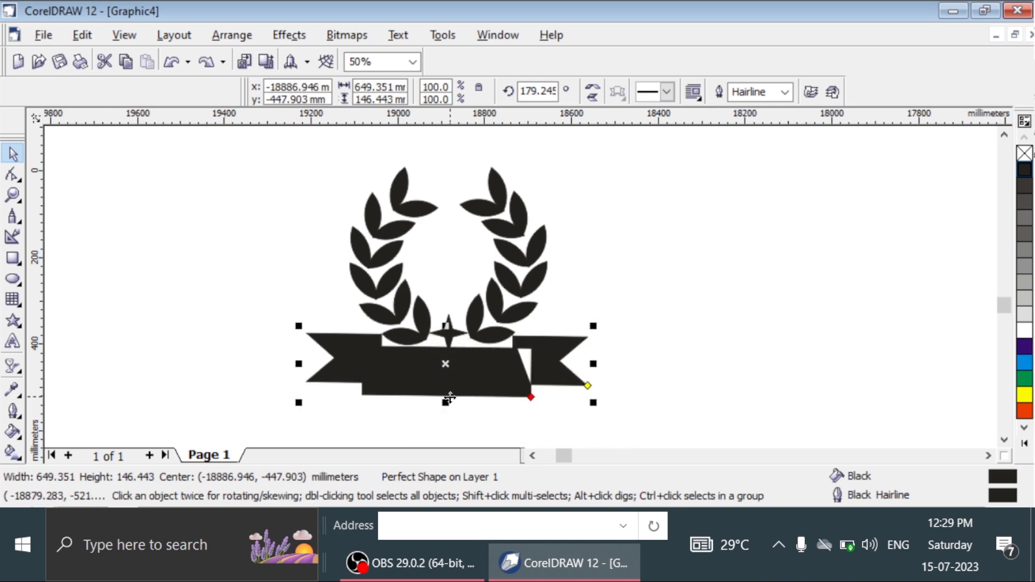
key("ctrl+z")
key("ctrl+z")
key("ctrl+z")
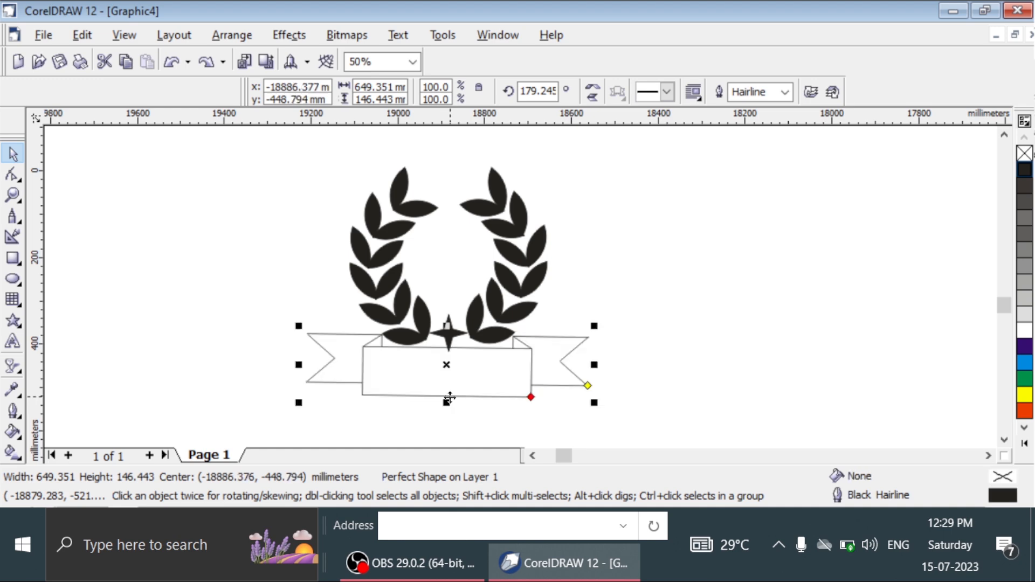
key("ctrl+z")
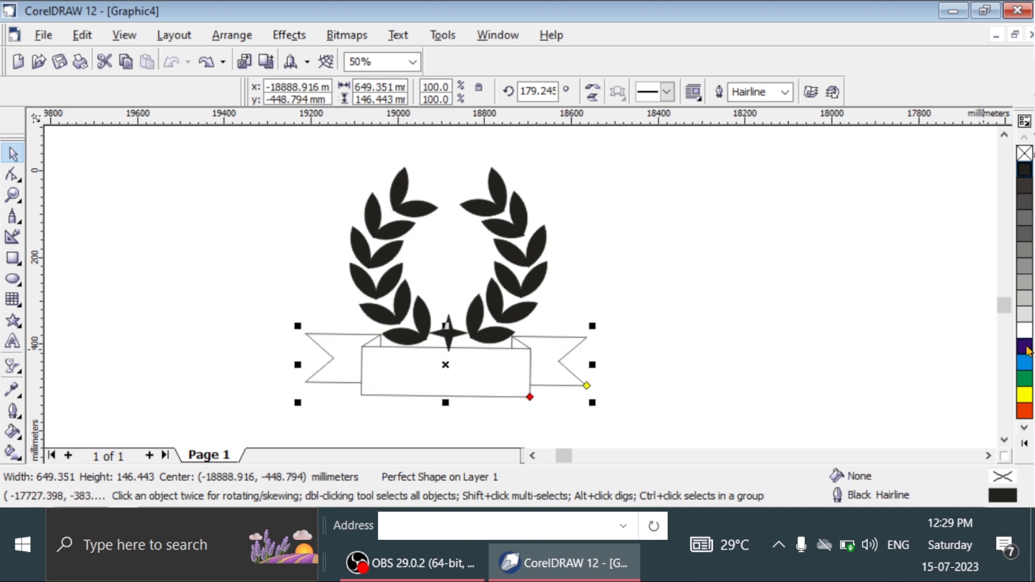
Step: Shift the unfilled banner slightly down and to the left, and fill it black
left_click(1026, 171)
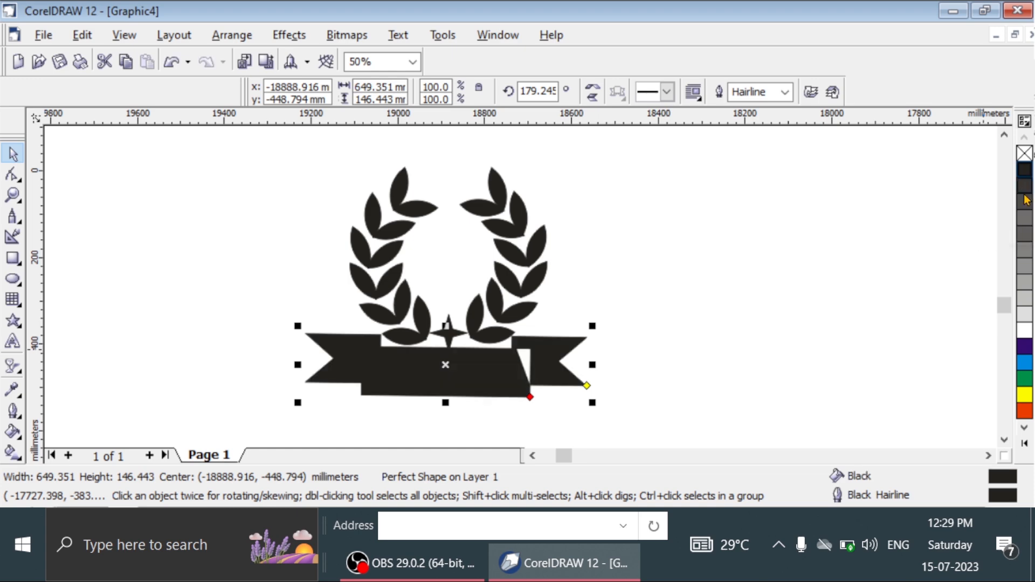
key("ctrl+z")
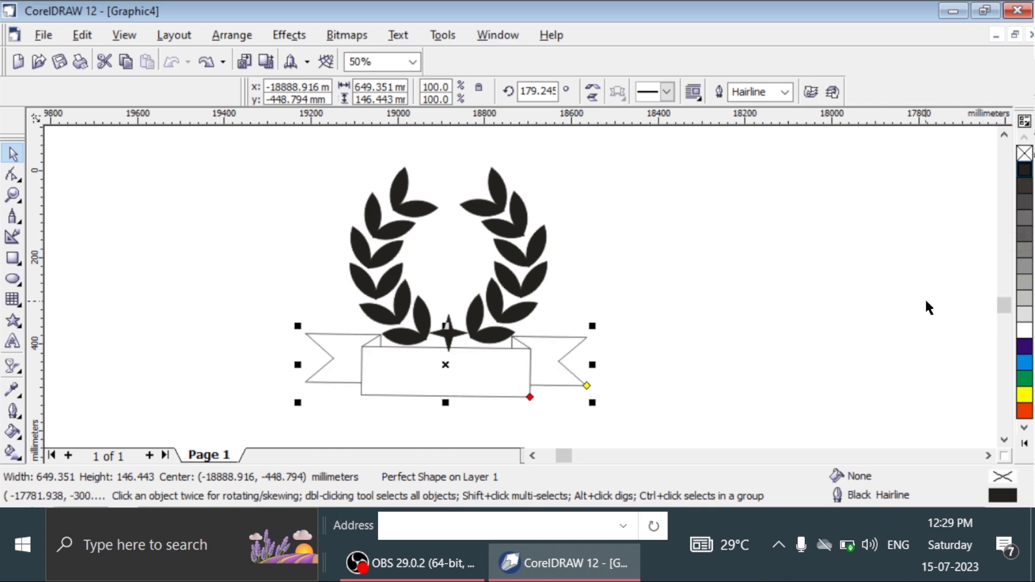
left_click(528, 362)
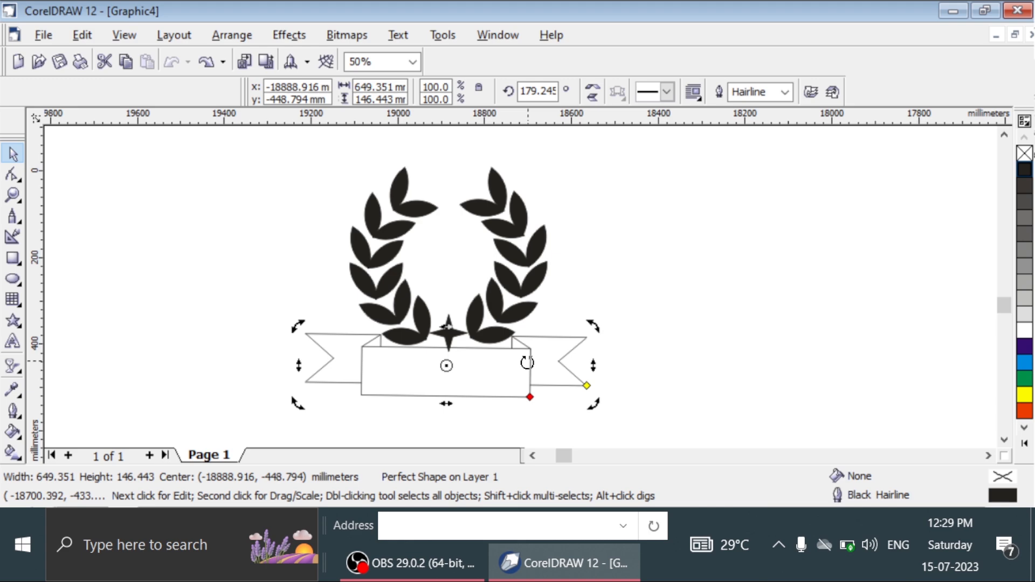
left_click(533, 397)
mouse_move(530, 397)
left_mouse_down()
mouse_move(529, 381)
mouse_move(526, 399)
left_mouse_up()
left_click(1024, 170)
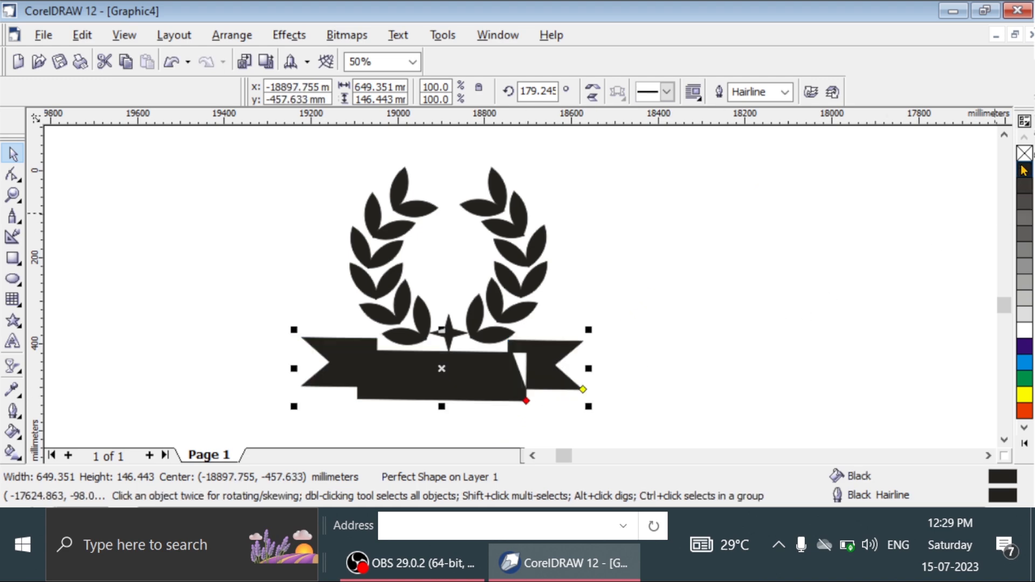
left_click(521, 367)
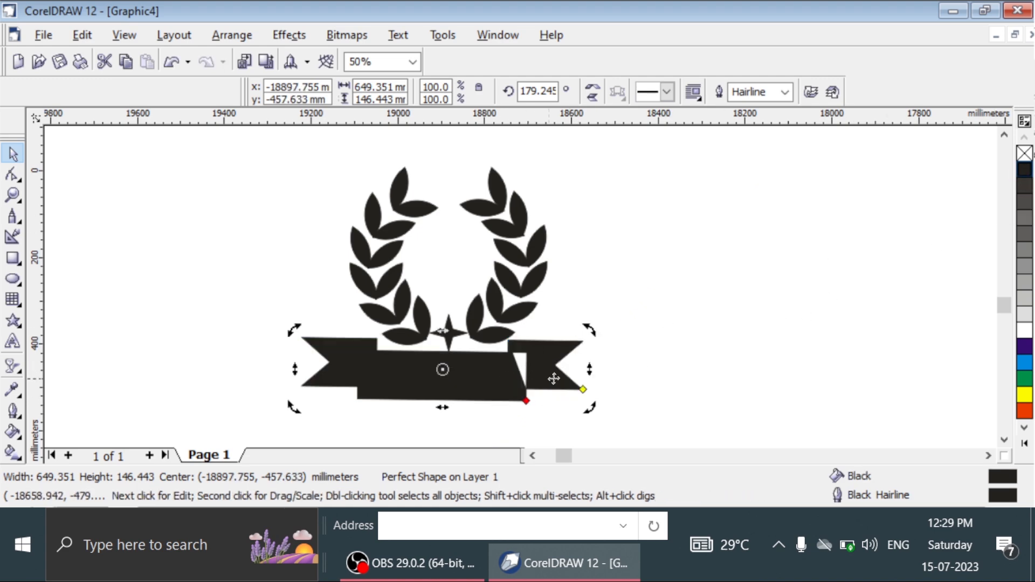
left_click(573, 374)
left_click(477, 364)
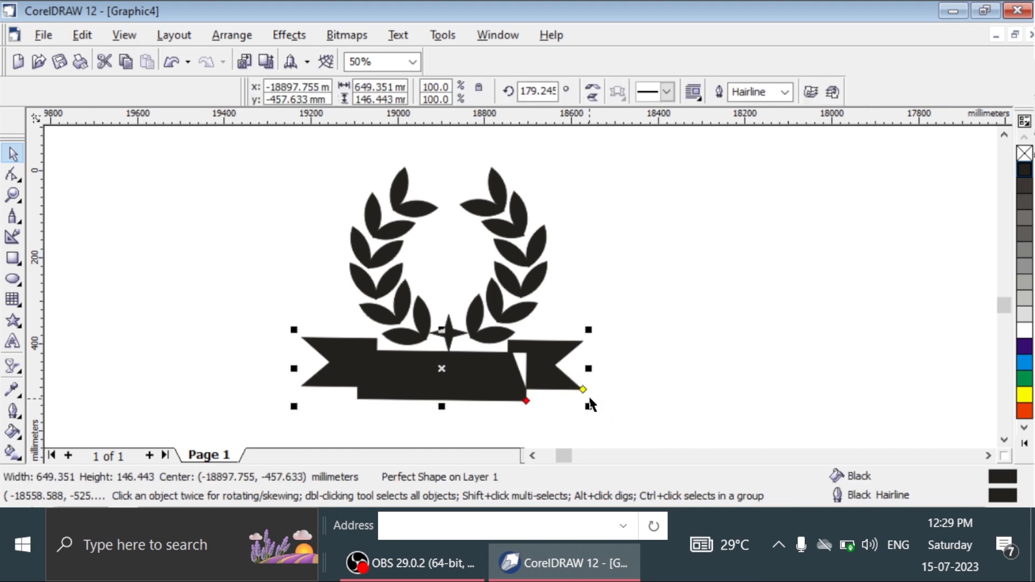
Step: Try repositioning the black banner by moving it aside, back beneath the star, and slightly lower
left_click_drag(583, 393, 747, 378)
left_click(691, 353)
left_click_drag(626, 349, 469, 361)
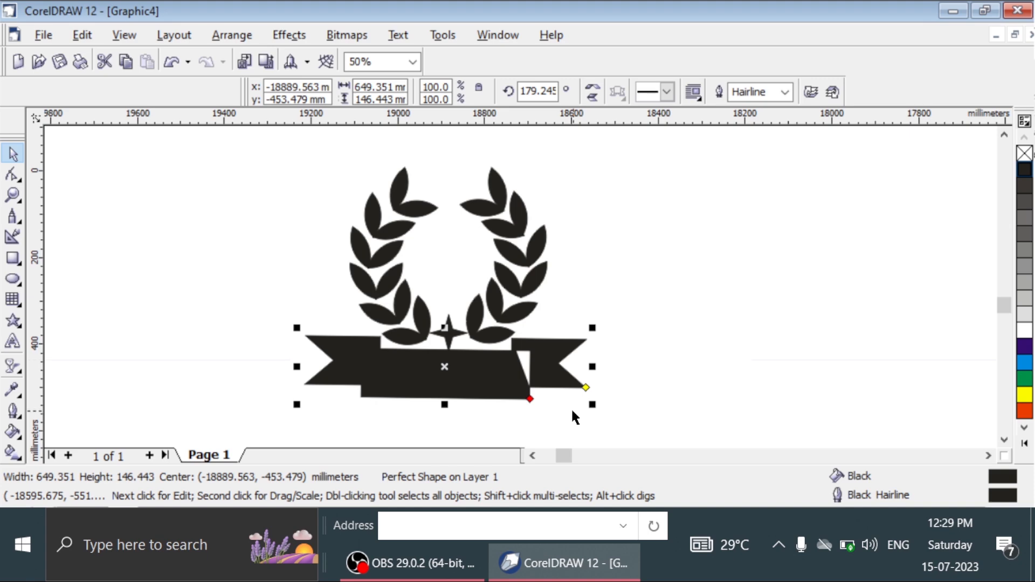
key("Up")
key("Up")
key("Up")
key("Up")
key("Up")
key("Up")
key("Right")
key("Right")
key("Right")
key("Down")
key("Down")
key("Down")
key("Down")
key("Down")
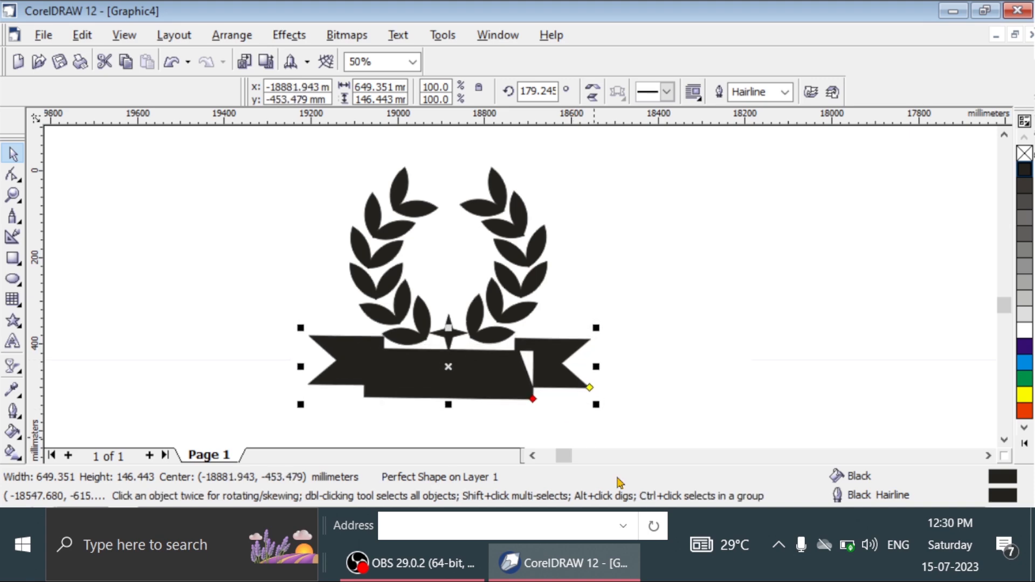
key("Left")
key("Left")
key("Left")
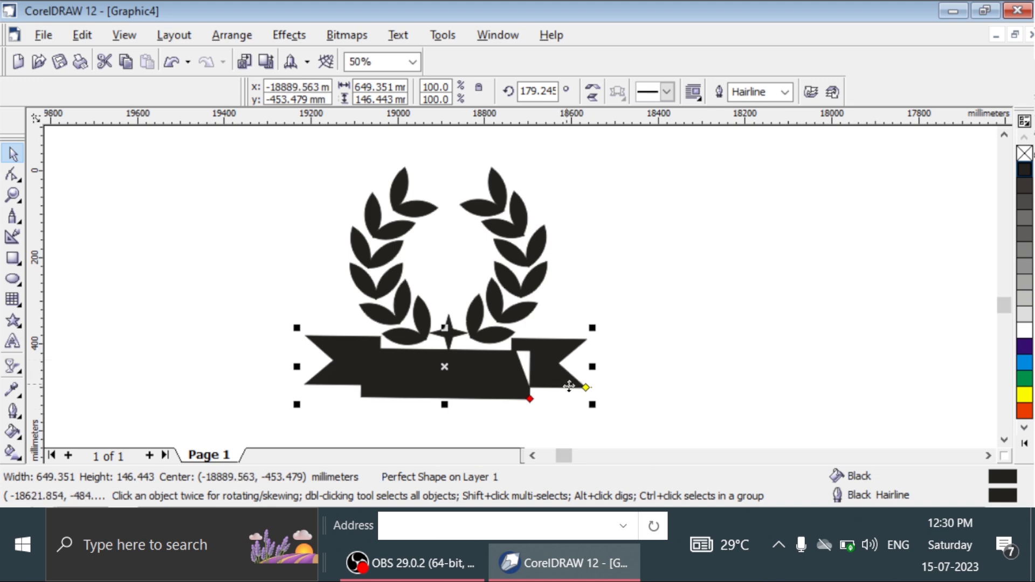
left_click_drag(587, 388, 604, 415)
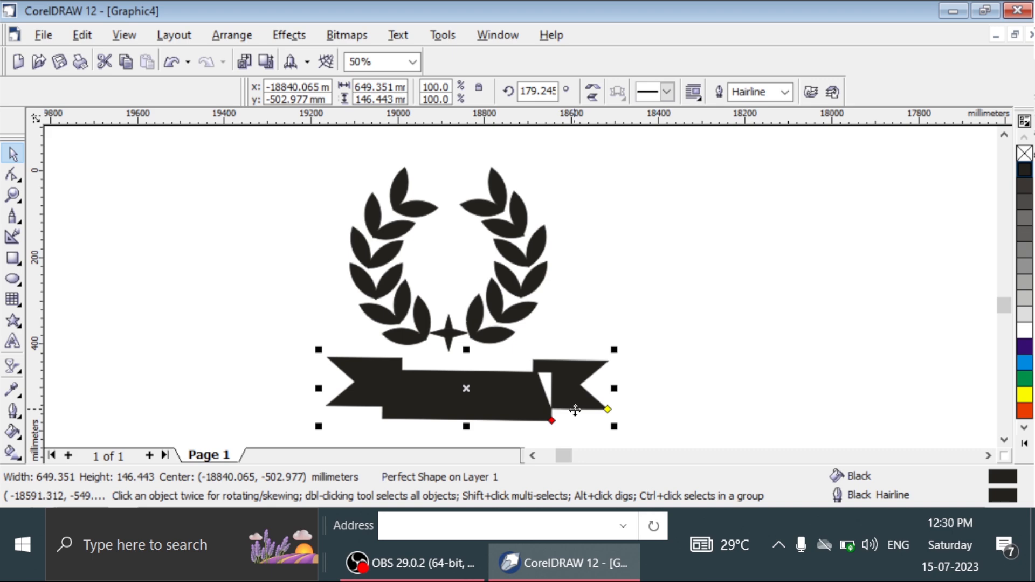
Step: Undo the recent banner moves and delete the black ribbon banner
key("ctrl+z")
key("ctrl+z")
key("ctrl+z")
key("ctrl+z")
key("ctrl+z")
key("ctrl+z")
key("ctrl+z")
key("ctrl+z")
key("ctrl+z")
key("ctrl+z")
key("ctrl+z")
key("ctrl+z")
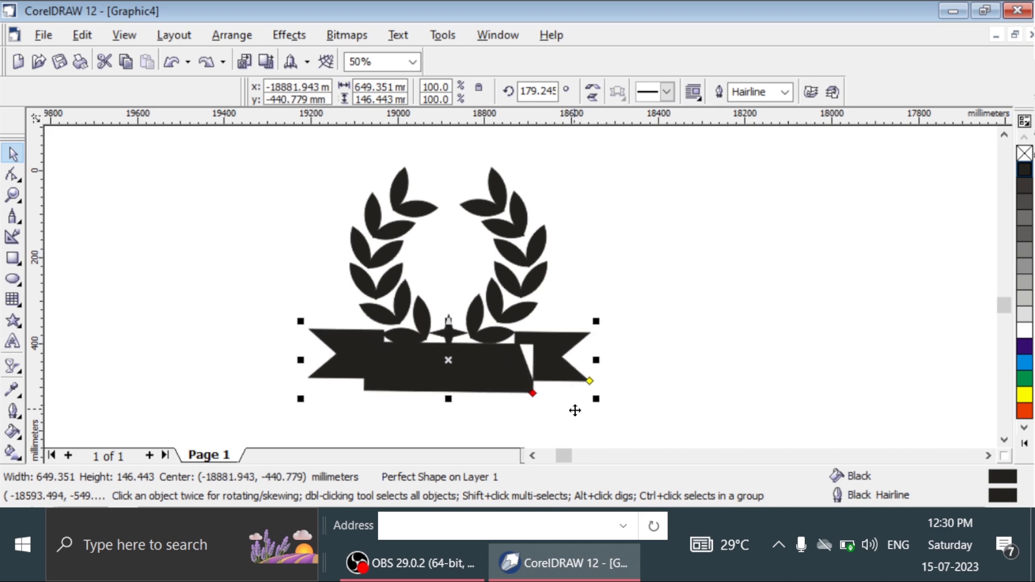
key("ctrl+z")
key("ctrl+z")
key("ctrl+z")
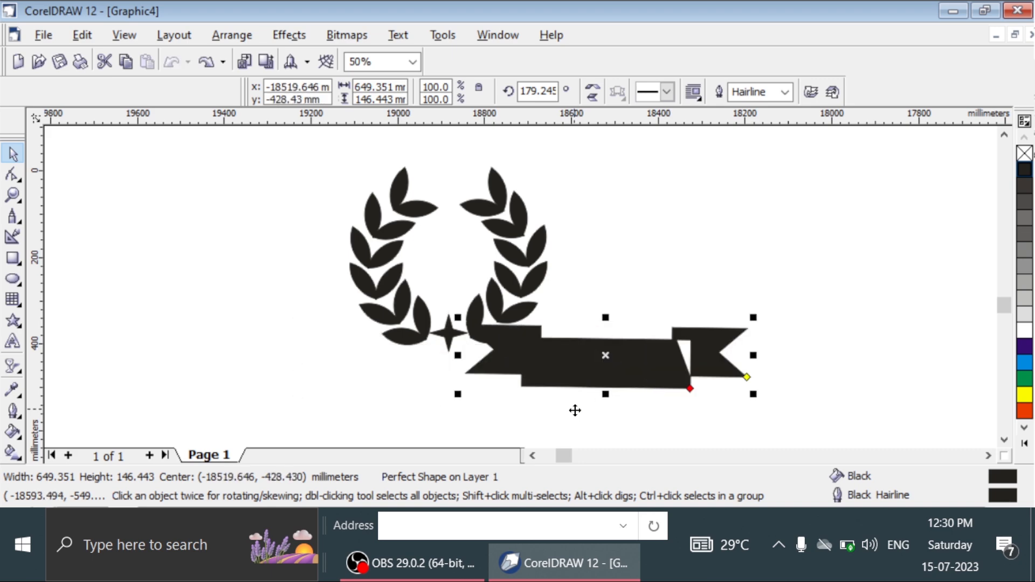
key("Delete")
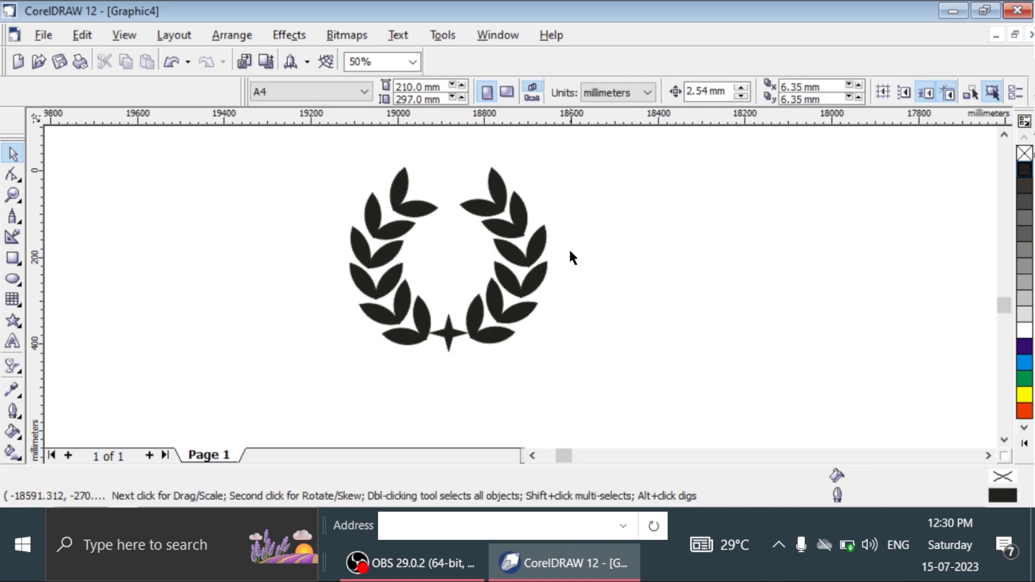
Step: Draw a new ribbon banner about 757 × 142 mm with upper folds across the wreath's base, and fill it black
left_click(12, 321)
left_click(624, 95)
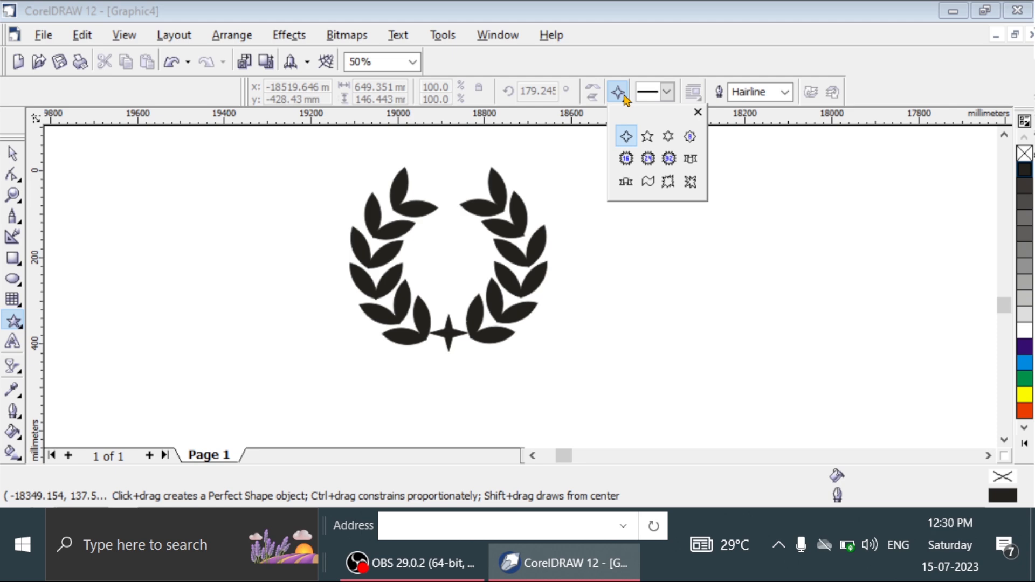
left_click(691, 159)
left_click_drag(337, 333, 666, 394)
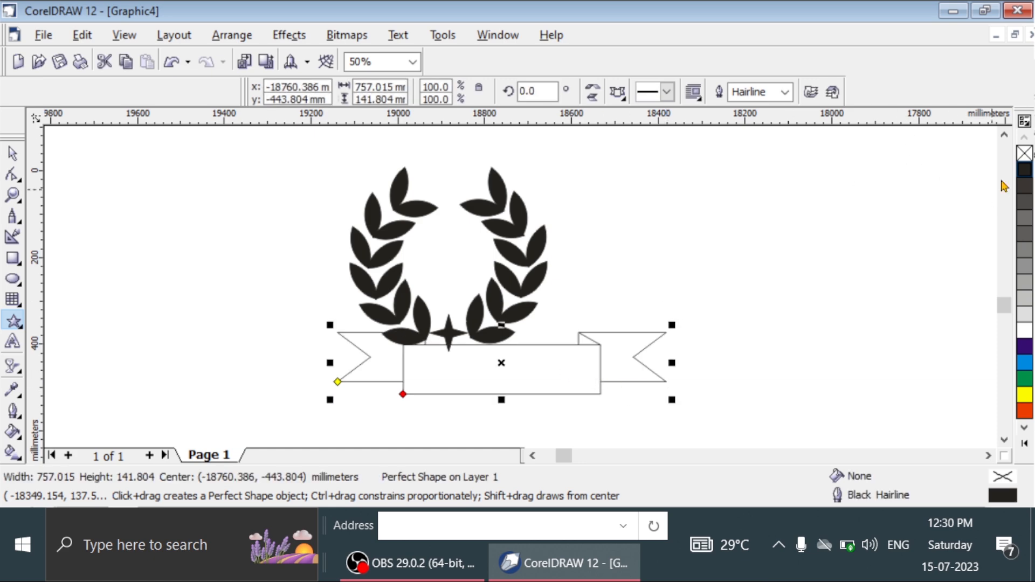
left_click(1020, 173)
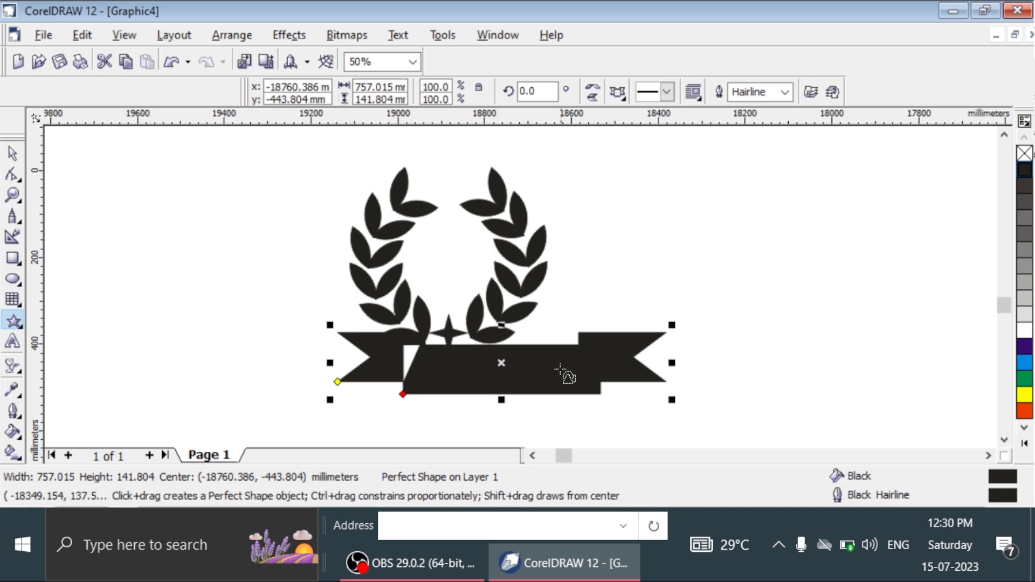
key("space")
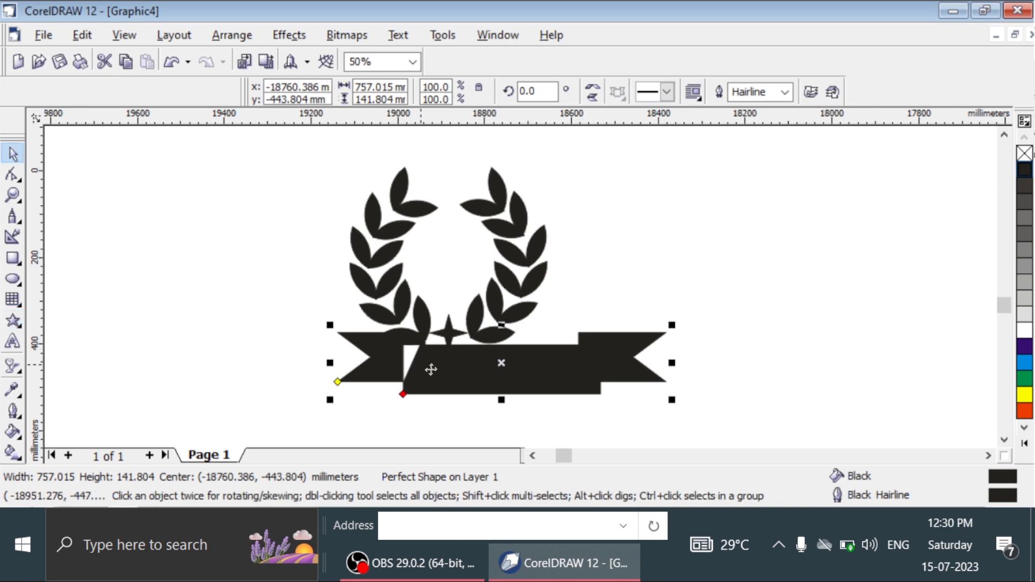
Step: Move the new black banner left beneath the star and nudge it up against the star's lower point
left_click_drag(437, 375, 353, 399)
left_click(355, 401)
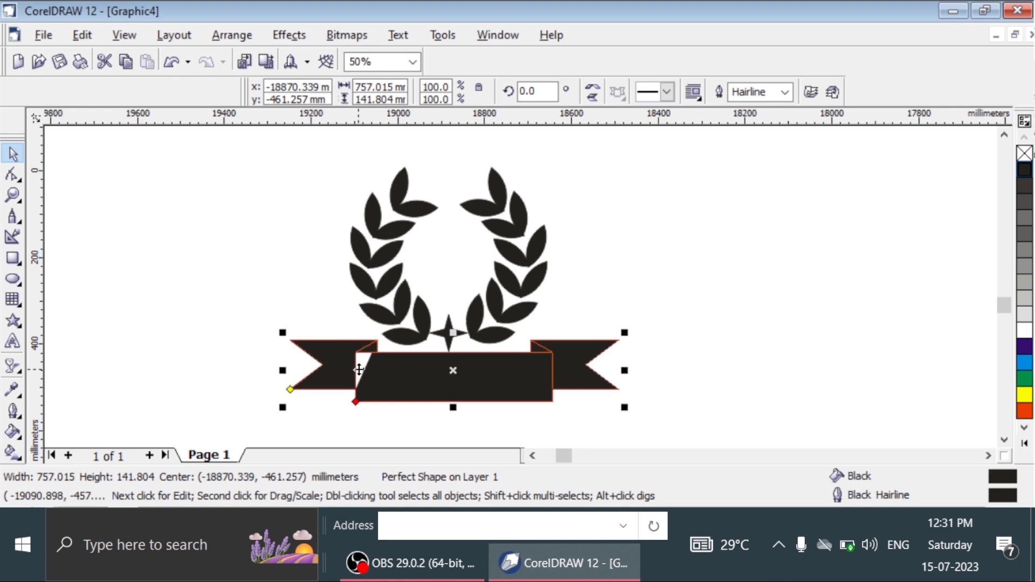
key("Up")
key("Up")
key("Up")
key("Up")
key("Up")
key("Down")
key("Left")
key("Left")
key("Left")
key("Left")
key("Up")
Step: Narrow the black banner to about 701 mm and nudge it right and up until it is centred under the star
left_click(652, 375)
left_click(545, 371)
left_click_drag(619, 366, 598, 366)
key("Right")
key("Right")
key("Right")
key("Right")
key("Right")
key("Right")
key("Right")
key("Up")
key("Up")
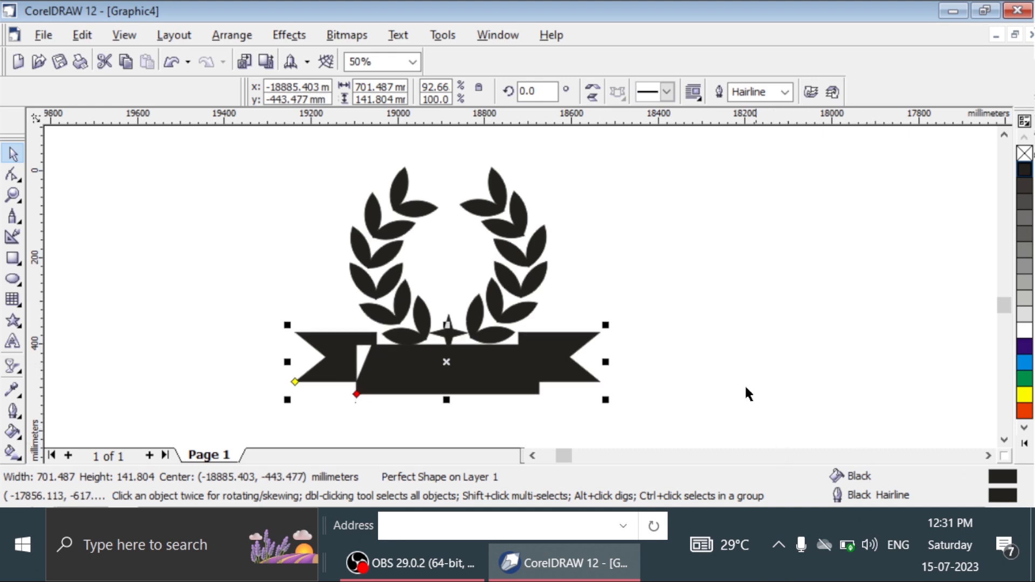
Step: Draw a rectangle about 55 × 98 mm over the white gap at the banner's left fold
left_click(11, 260)
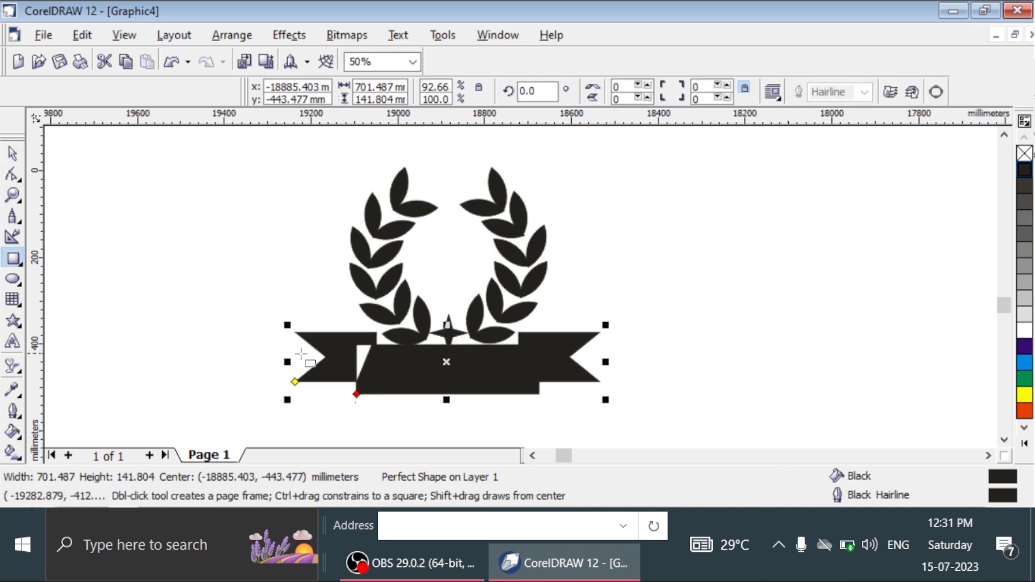
left_click_drag(348, 342, 370, 382)
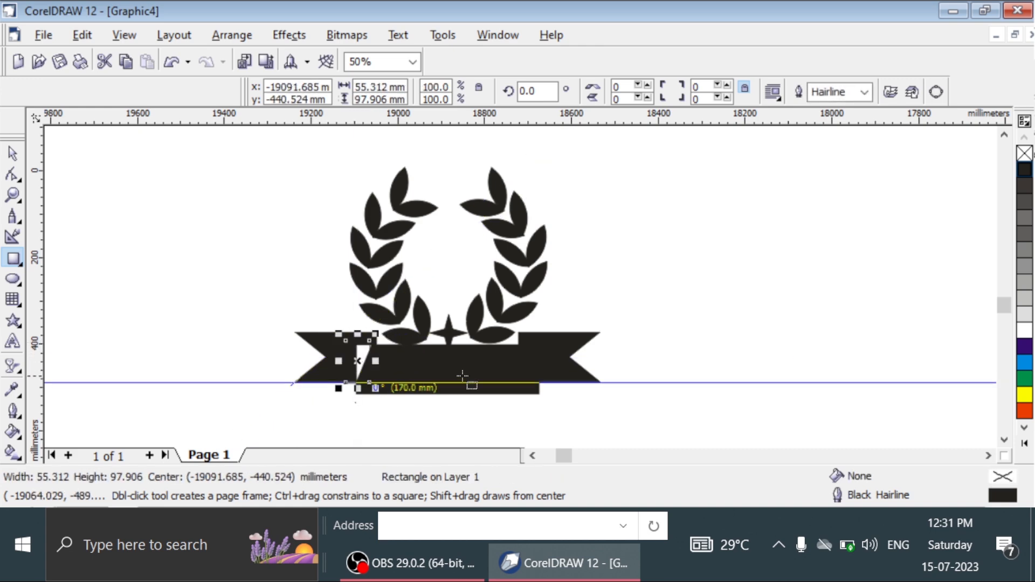
Step: Fill the rectangle over the banner's left fold gap with black
left_click(1026, 169)
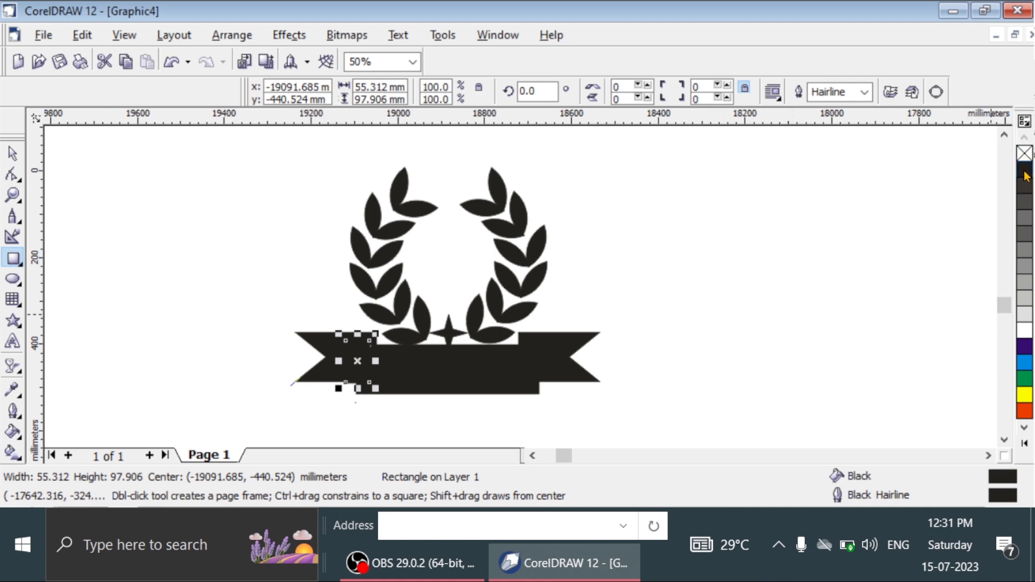
left_click(775, 254)
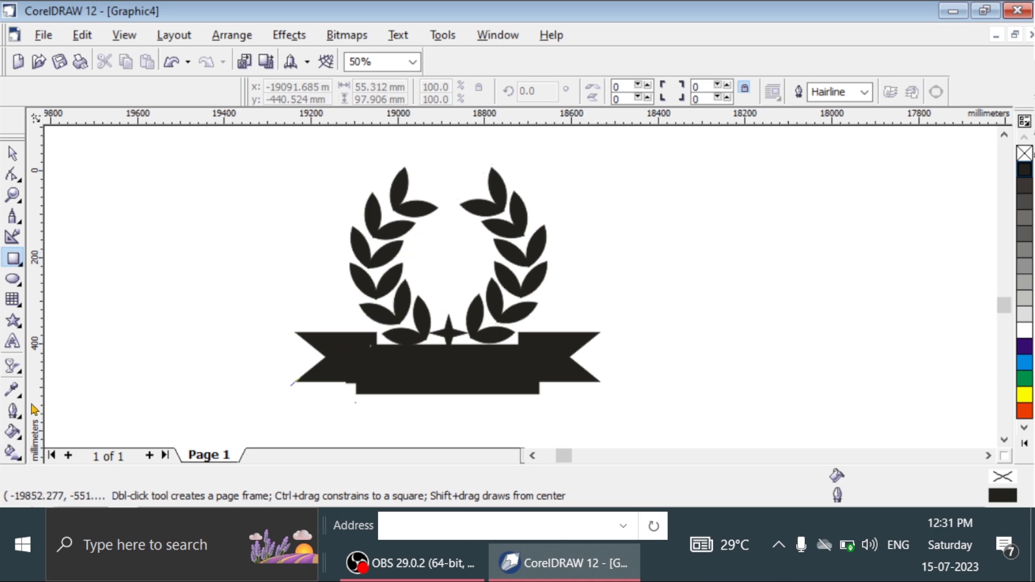
Step: Add the artistic text "Stci" to the left of the wreath and enlarge it to about 441 pt
left_click(12, 341)
left_click(155, 311)
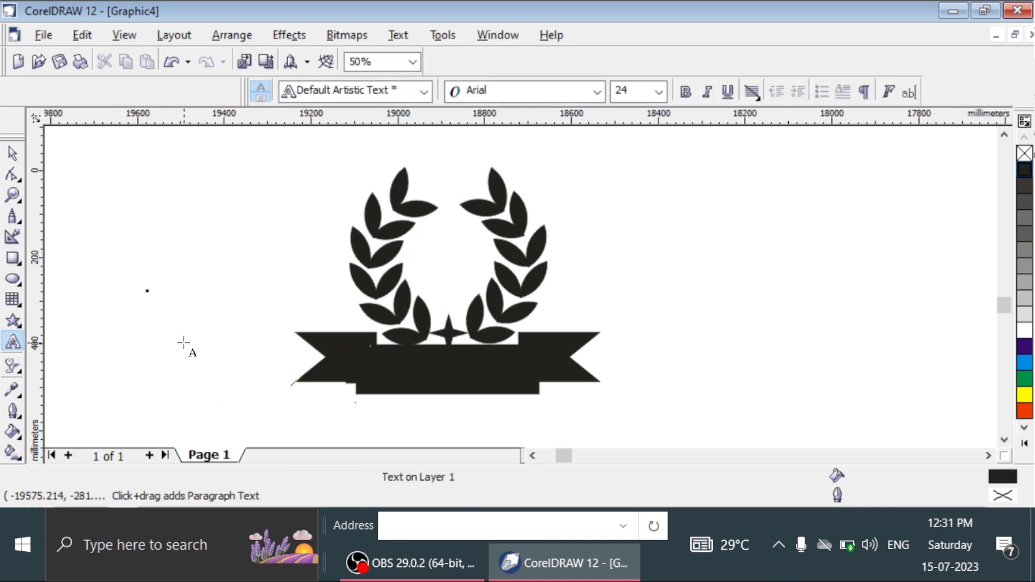
type("s")
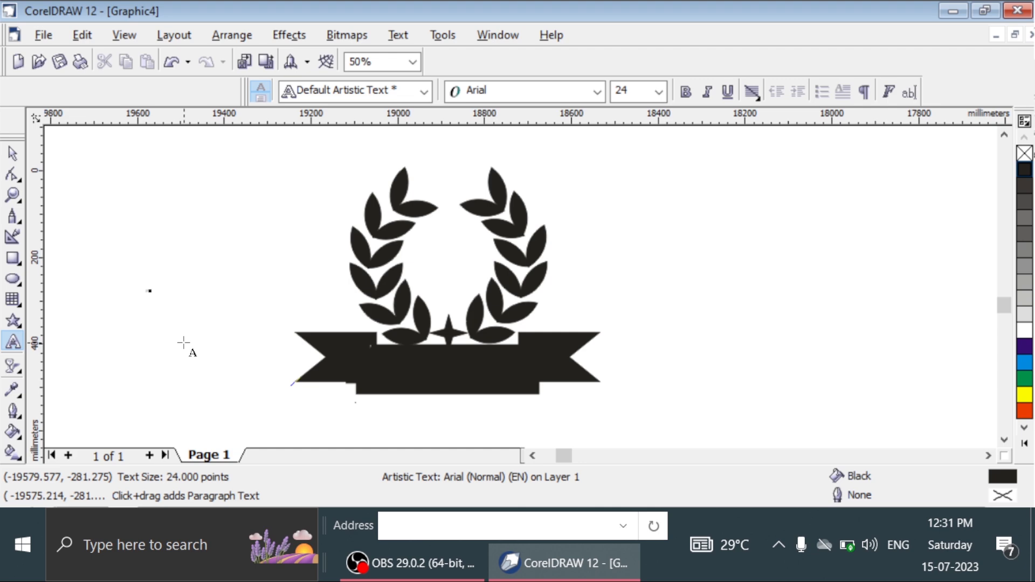
left_click(13, 154)
left_click_drag(160, 301, 261, 350)
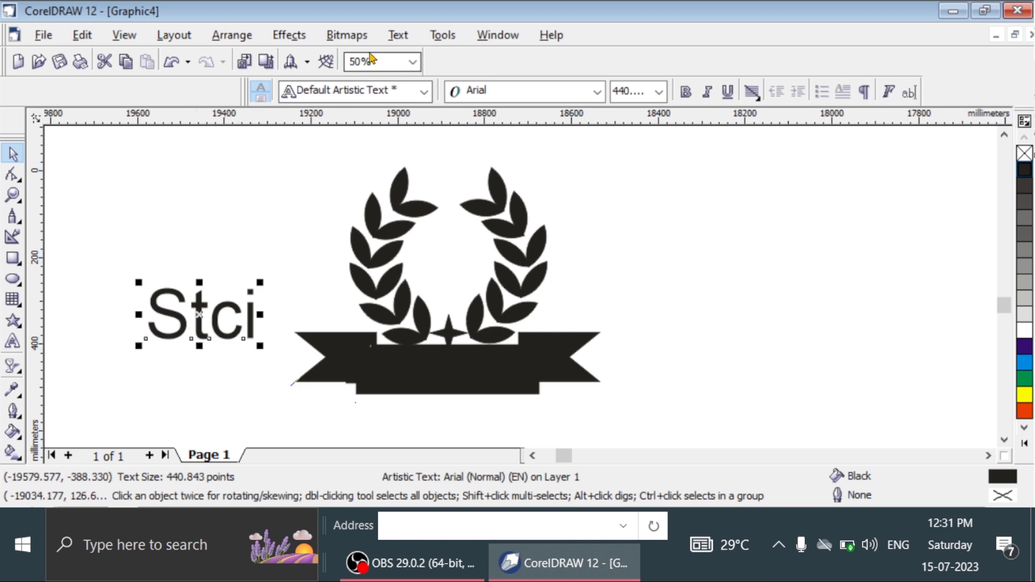
Step: Change the "Stci" text to uppercase and set its font to Arial Black
left_click(398, 34)
left_click(406, 244)
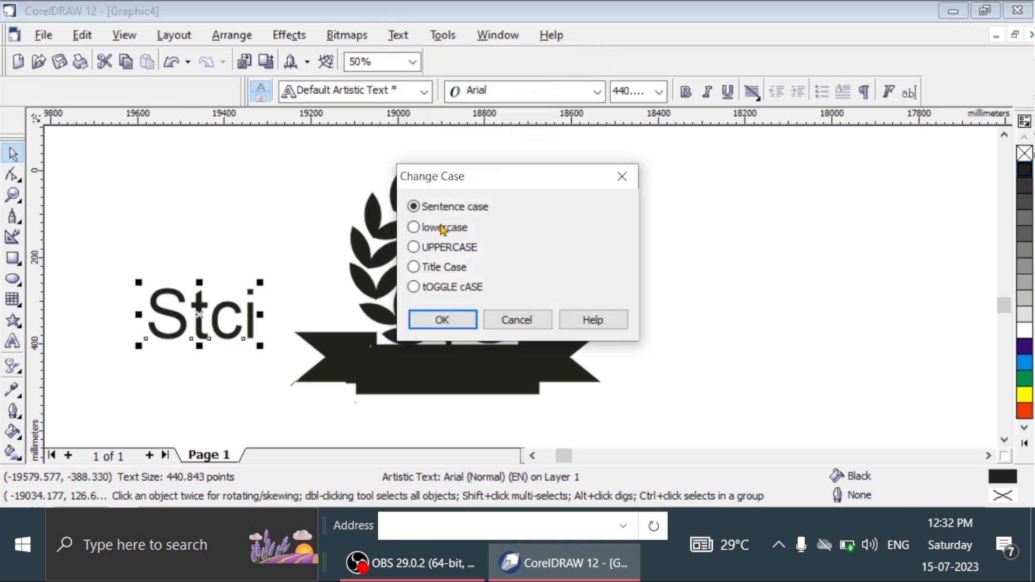
left_click(437, 322)
left_click(597, 92)
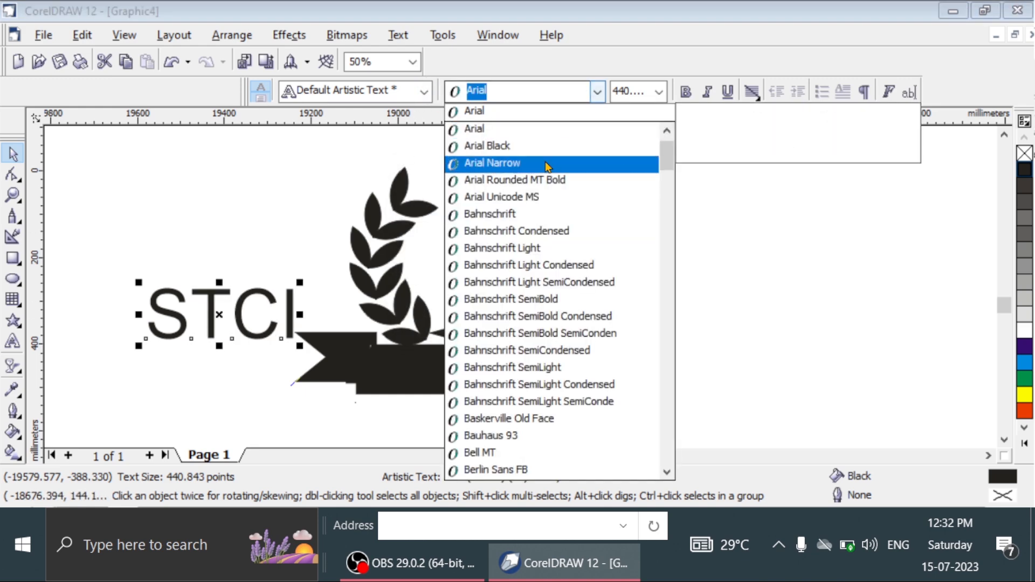
left_click(537, 152)
Step: Place the STCI text on the black banner, shrink it to fit beneath the star, and give it a white fill and outline
left_click_drag(232, 315, 449, 363)
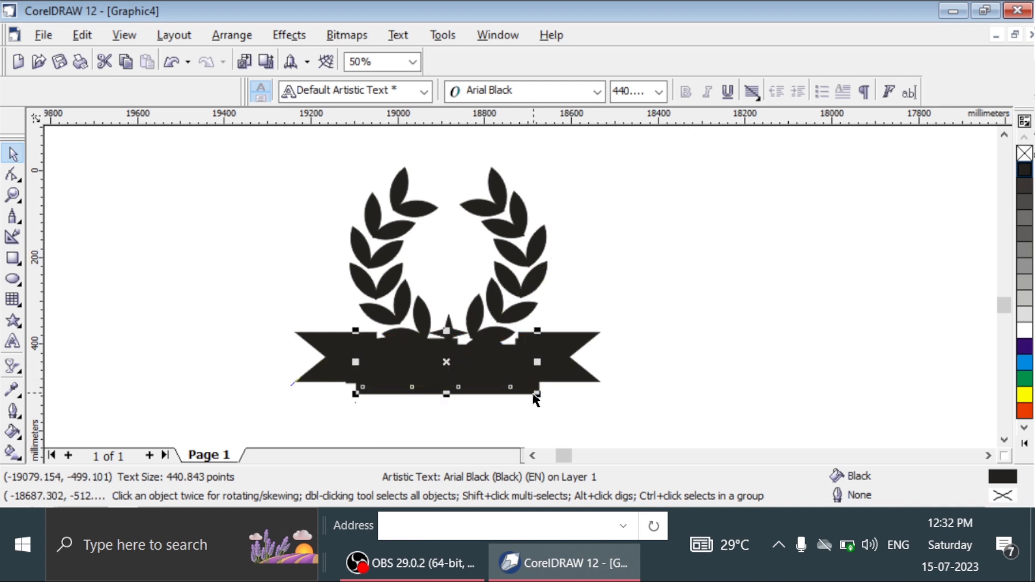
left_click_drag(537, 393, 447, 371)
left_click(1025, 331)
right_click(1025, 330)
left_click(856, 334)
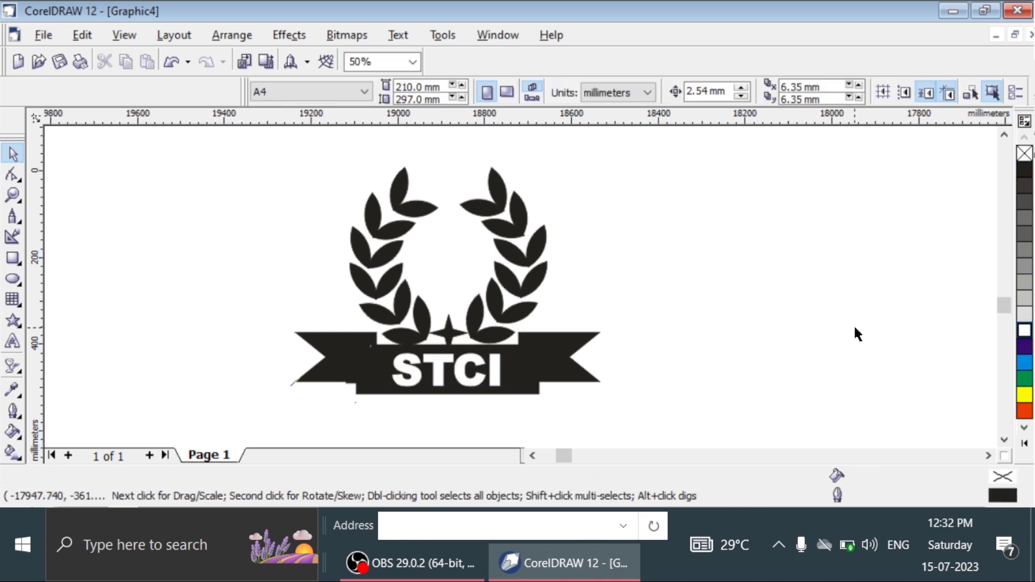